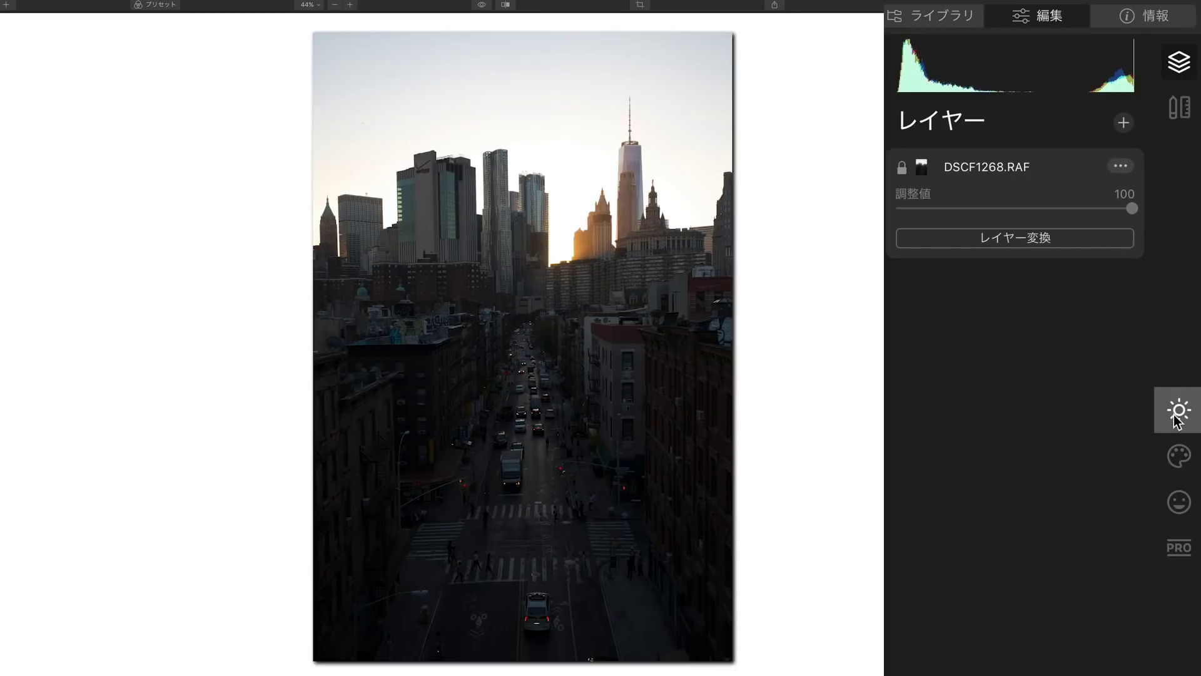
- Show the profile options in the ライト settings of the original image
click(1195, 192)
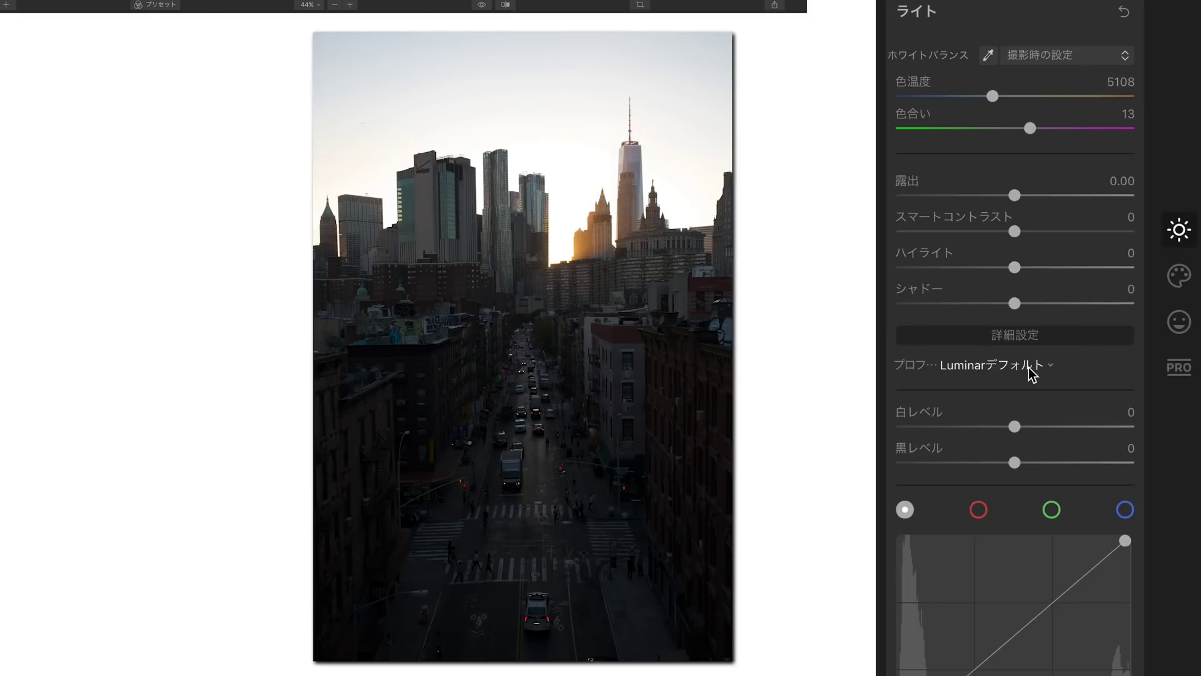
click(1031, 368)
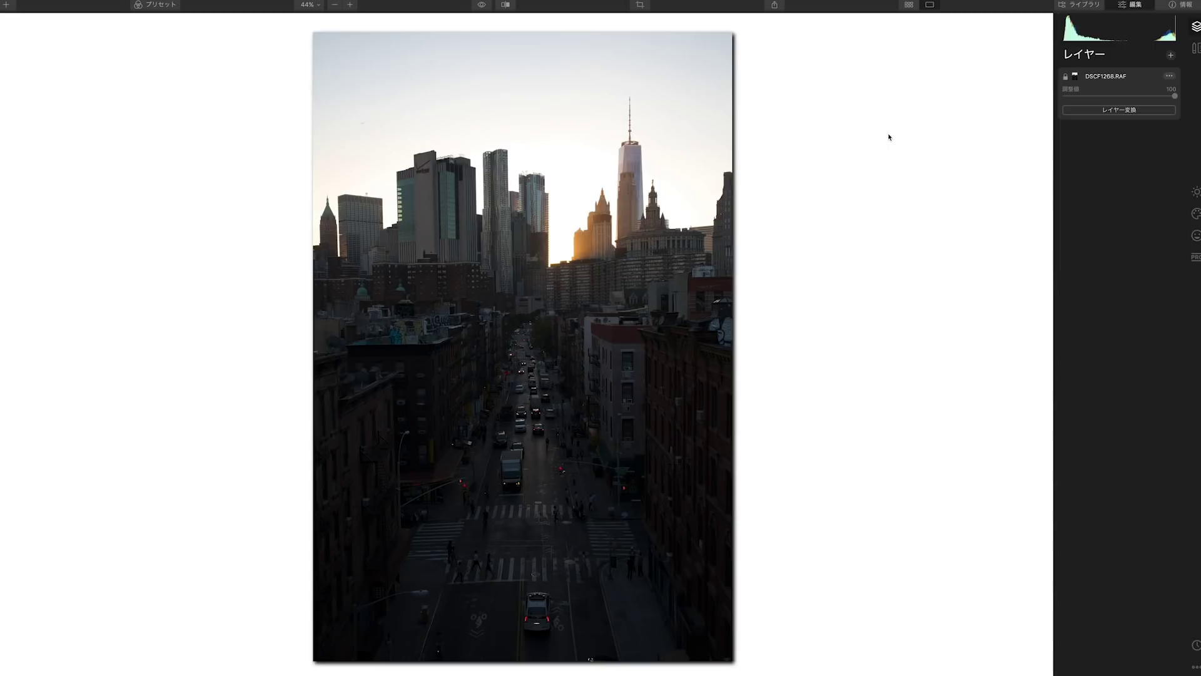
- Create a new stamp layer above the DSCF1268.RAF layer
mouse_move(1028, 336)
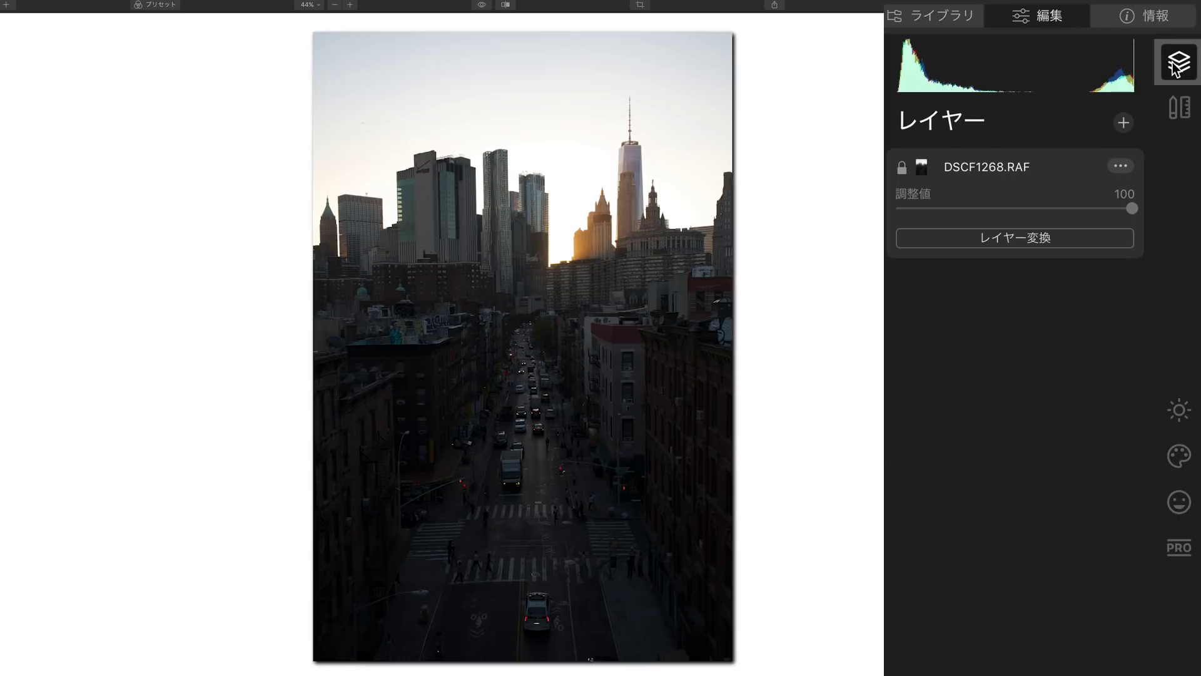
click(1121, 125)
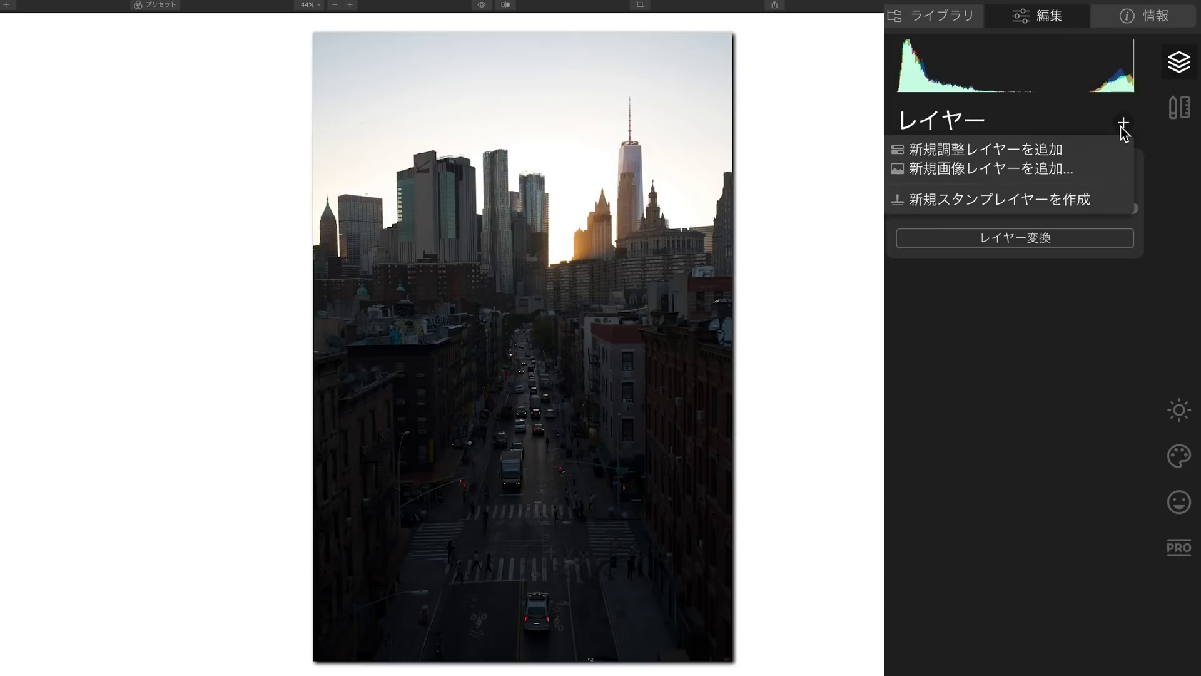
click(1087, 199)
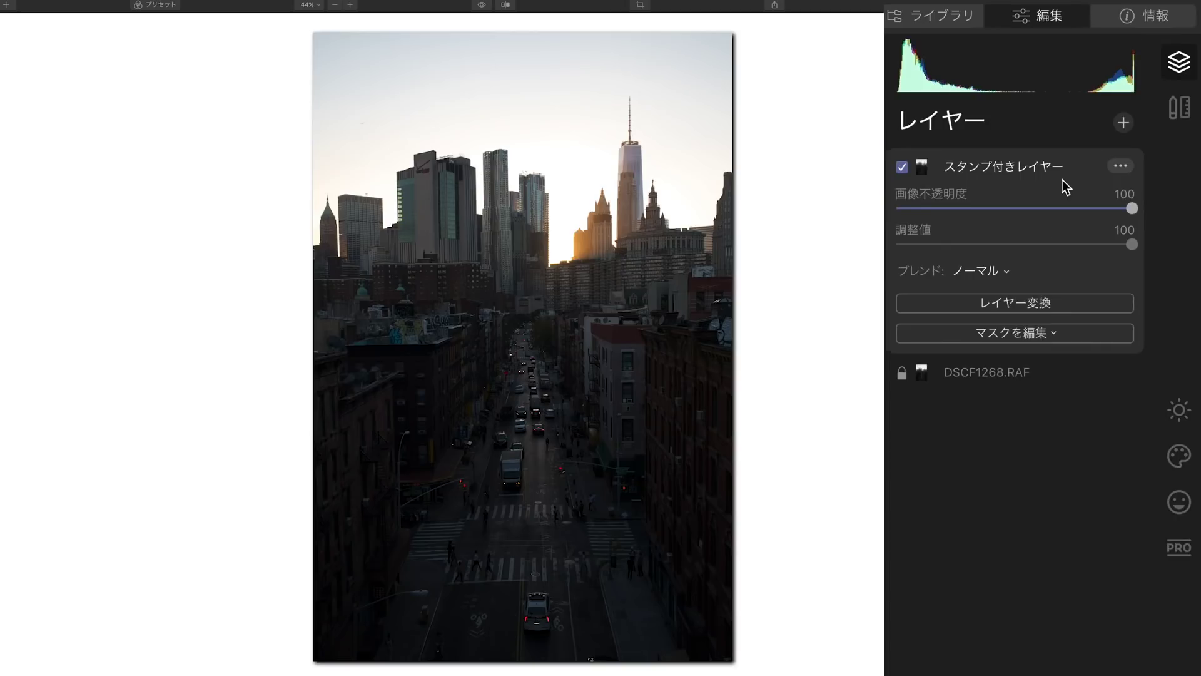
- Rename the stamp layer as スカイリプレイスメント
click(1120, 166)
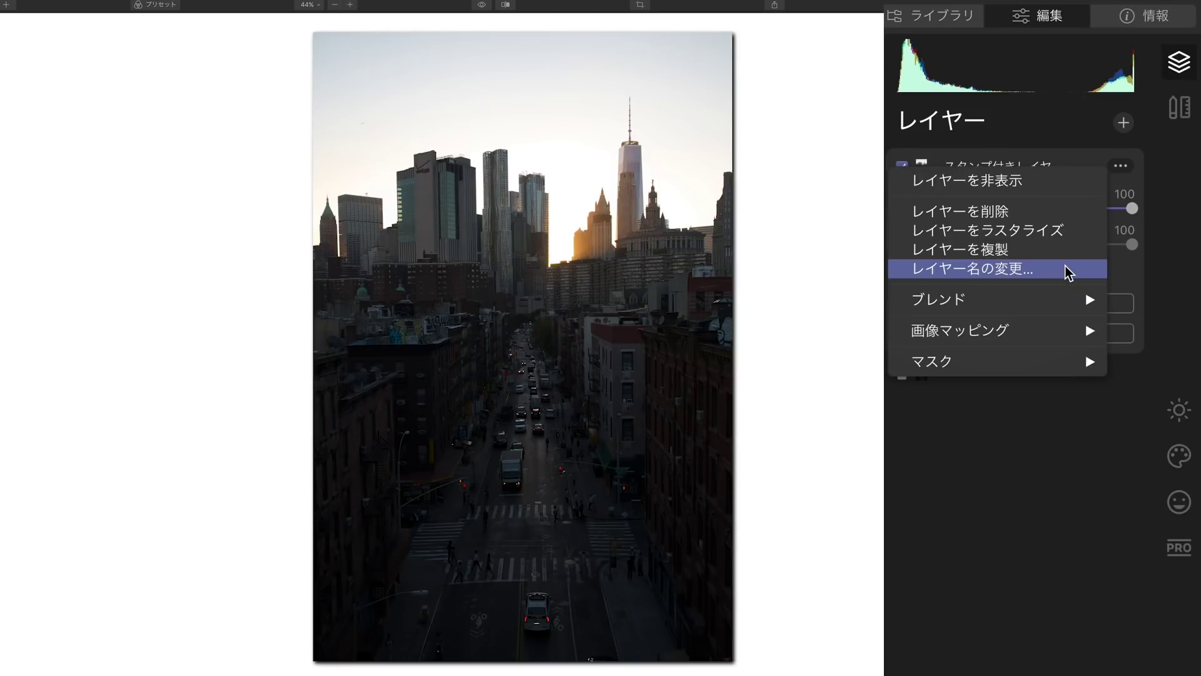
click(1065, 268)
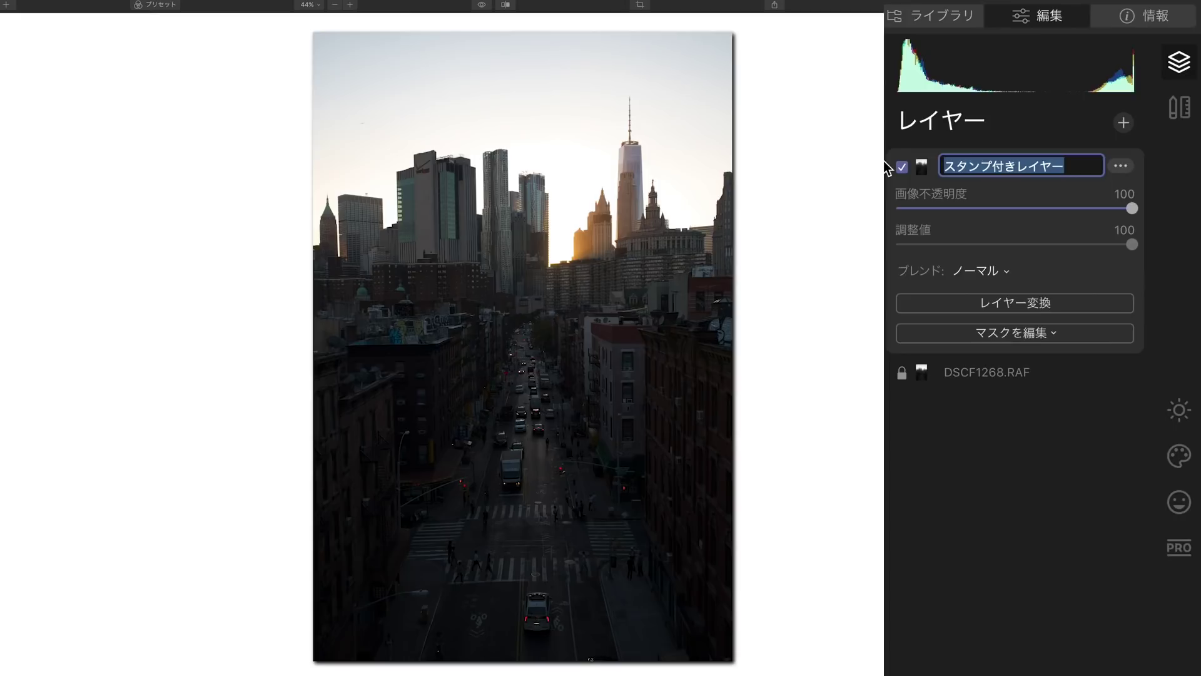
text(スカイ)
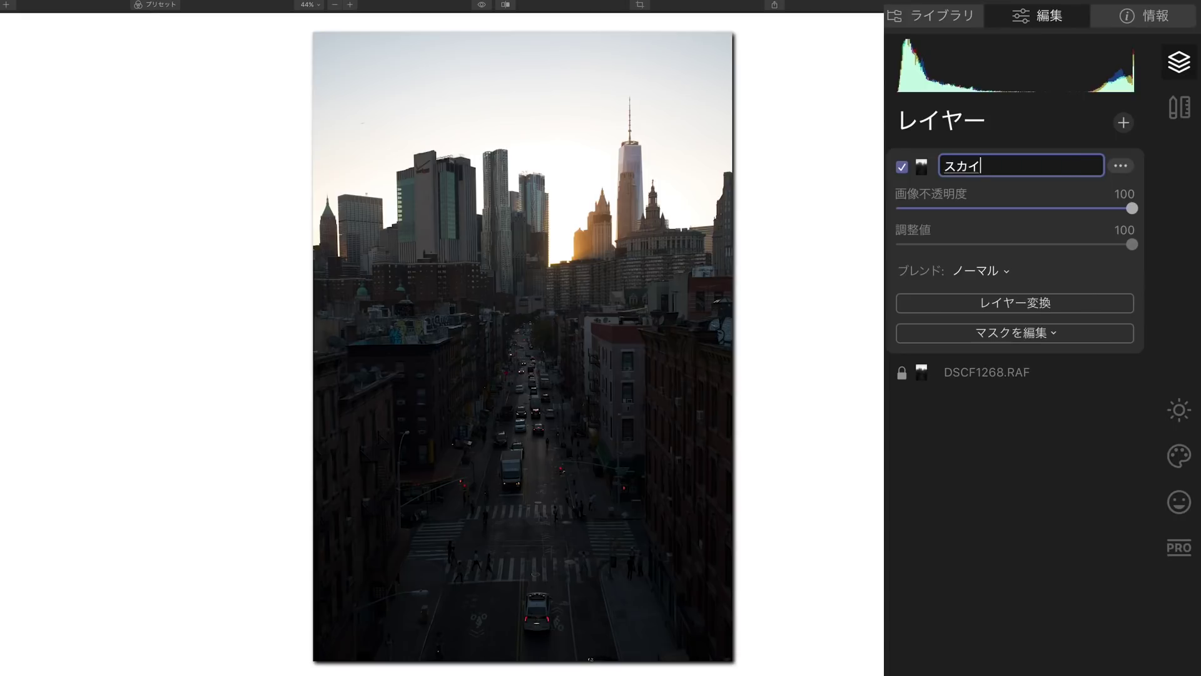
text(リプレイスメント)
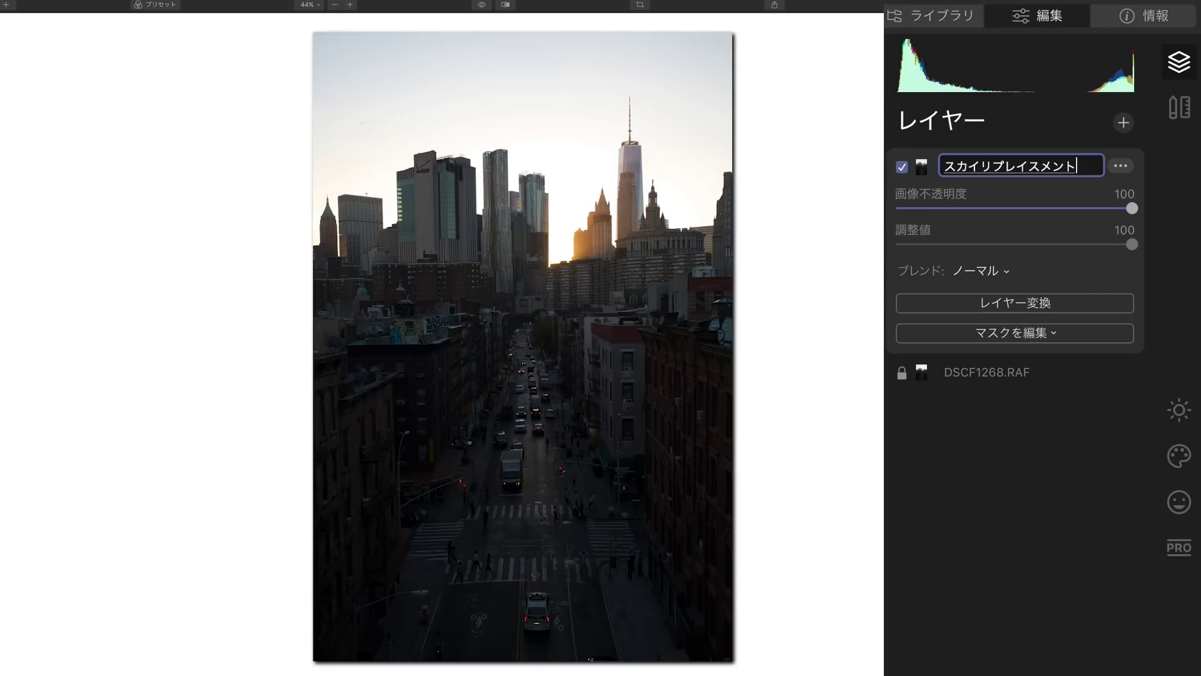
key(Return)
key(Return)
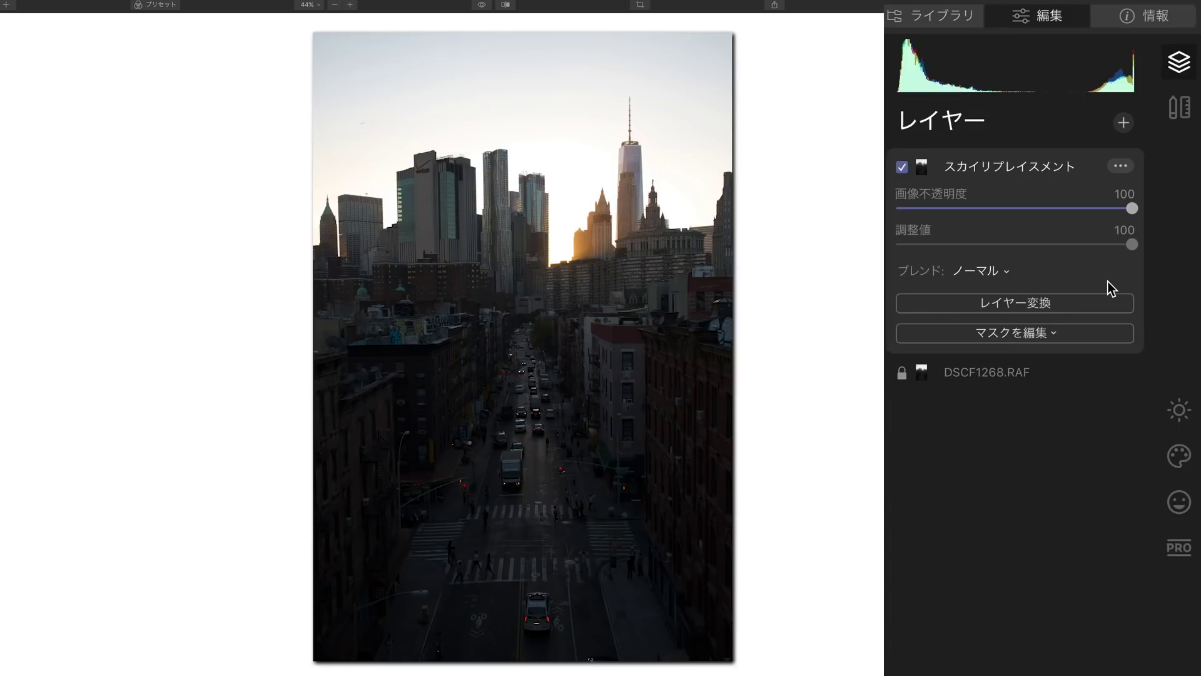
- Replace the sky on the スカイリプレイスメント layer with Dramatic Sunset 2 using AI sky replacement, and inspect the skyline edges up close
click(1180, 455)
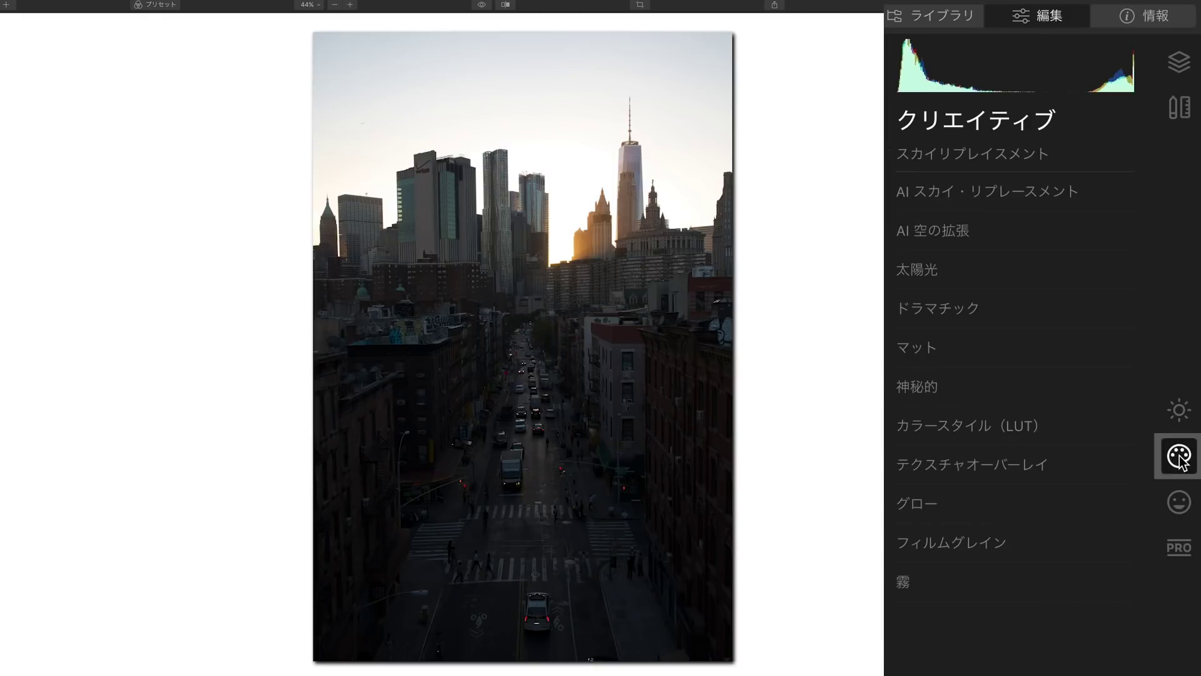
click(1045, 191)
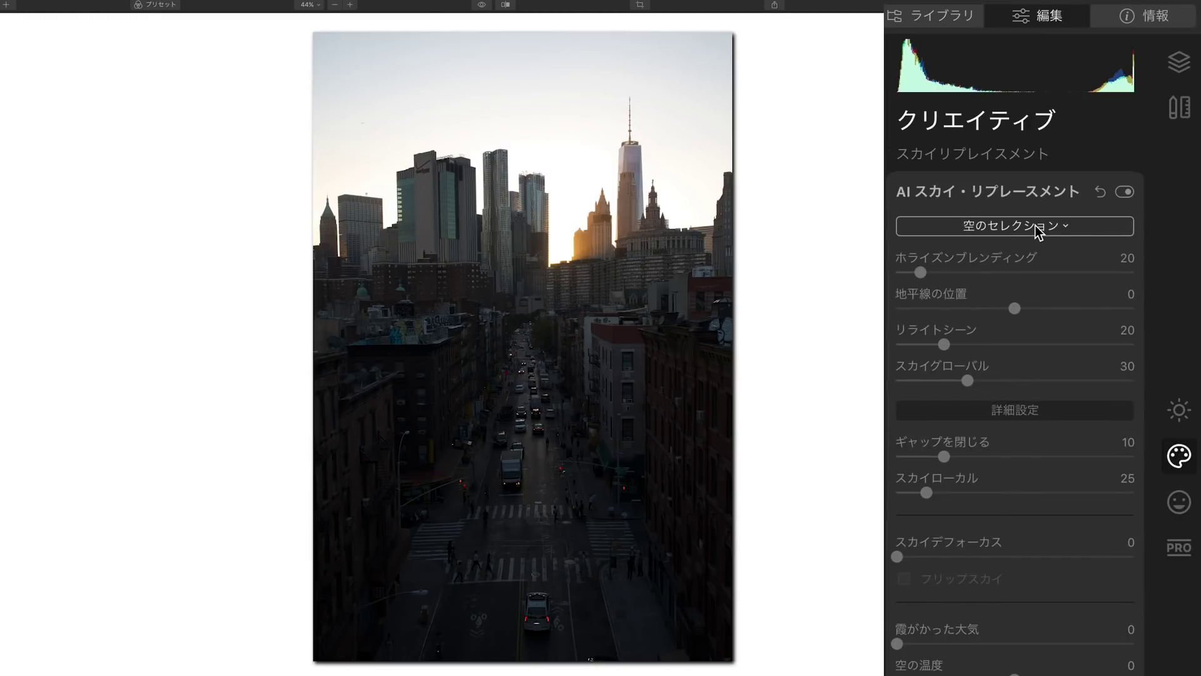
click(1034, 227)
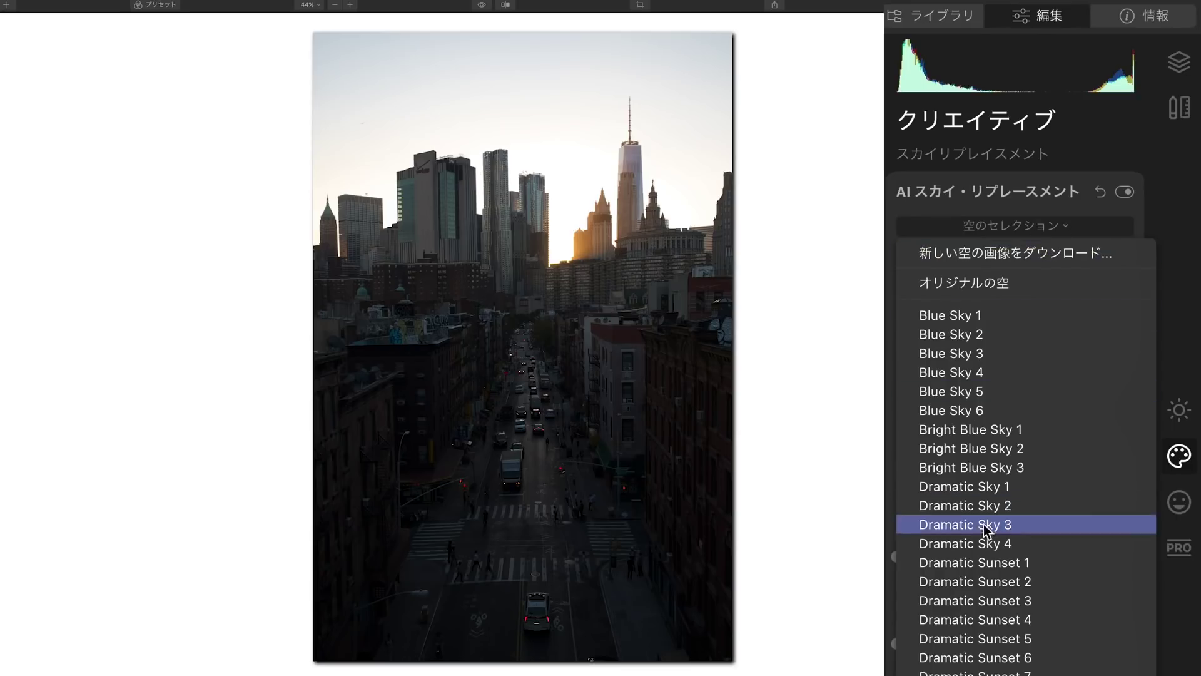
click(975, 584)
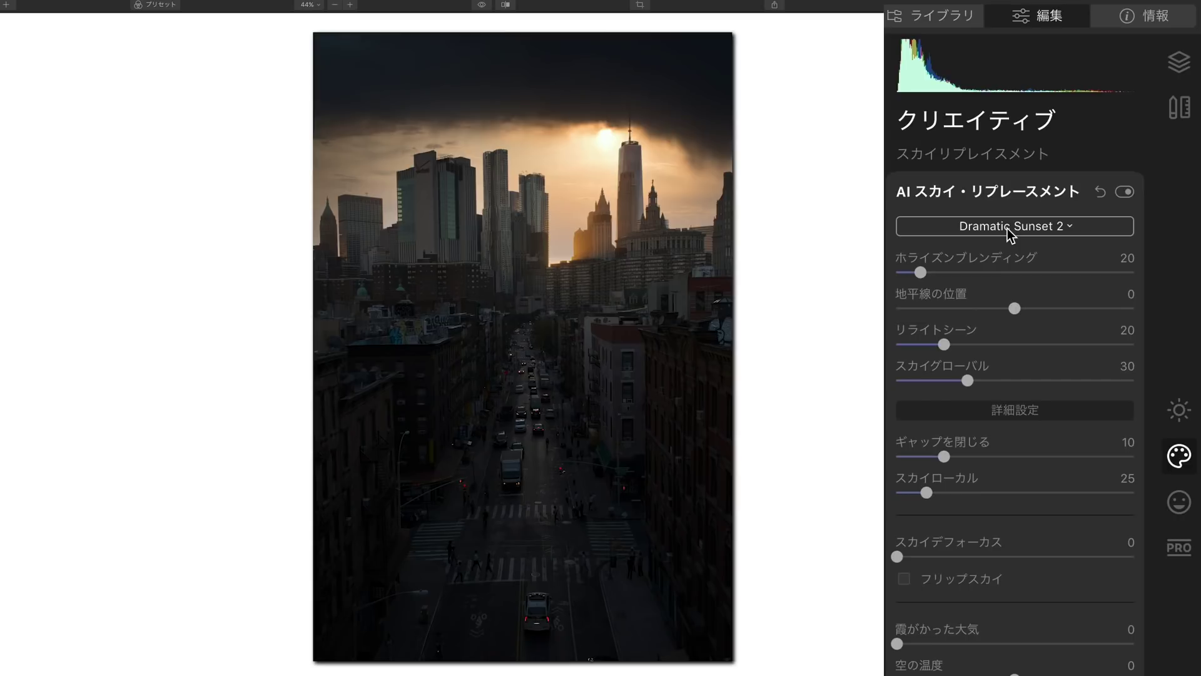
click(586, 257)
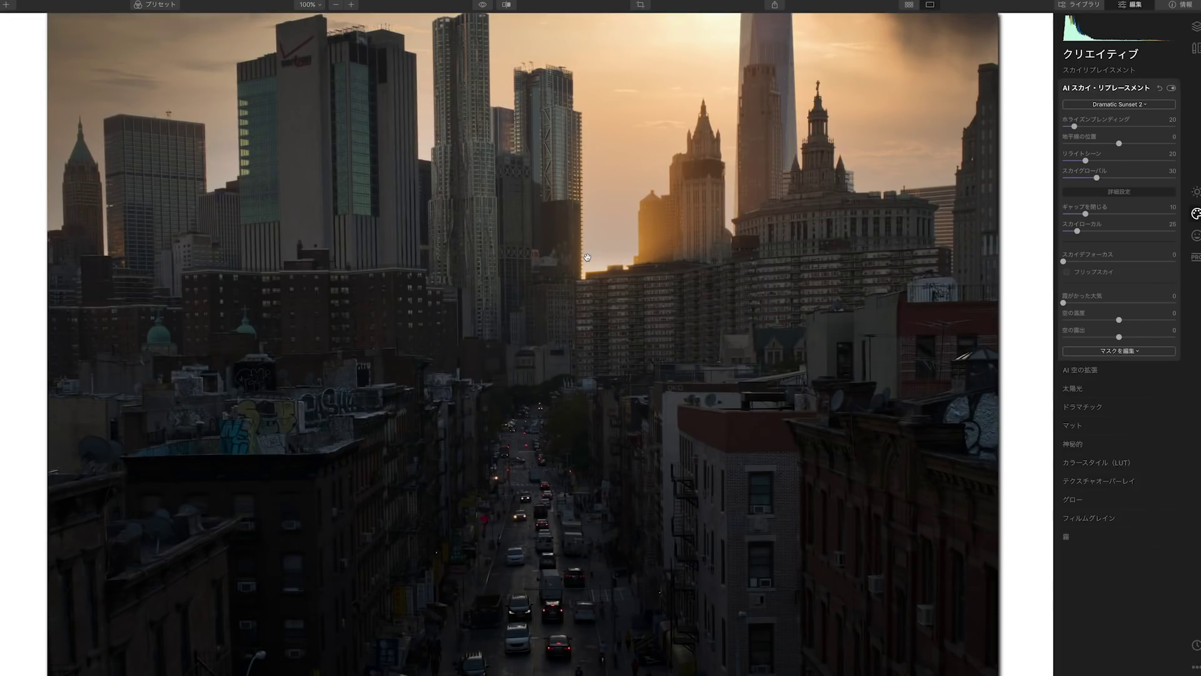
click(587, 257)
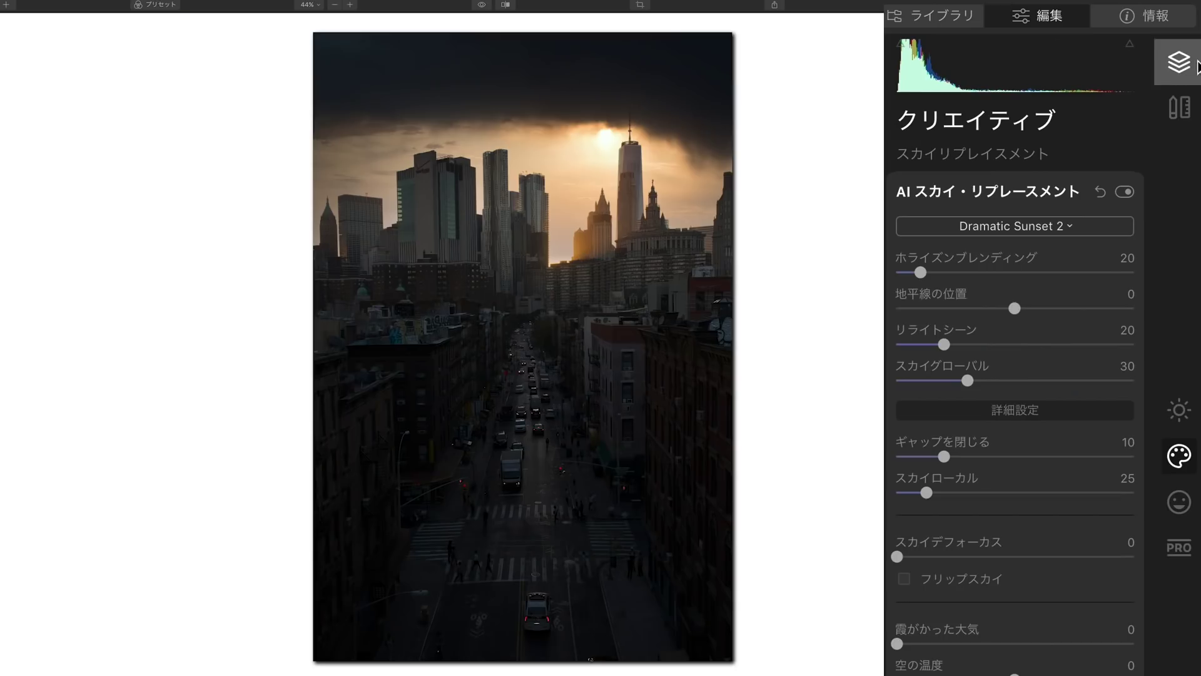
- Add a new adjustment layer above the スカイリプレイスメント layer and convert the image to black and white on it
click(1176, 65)
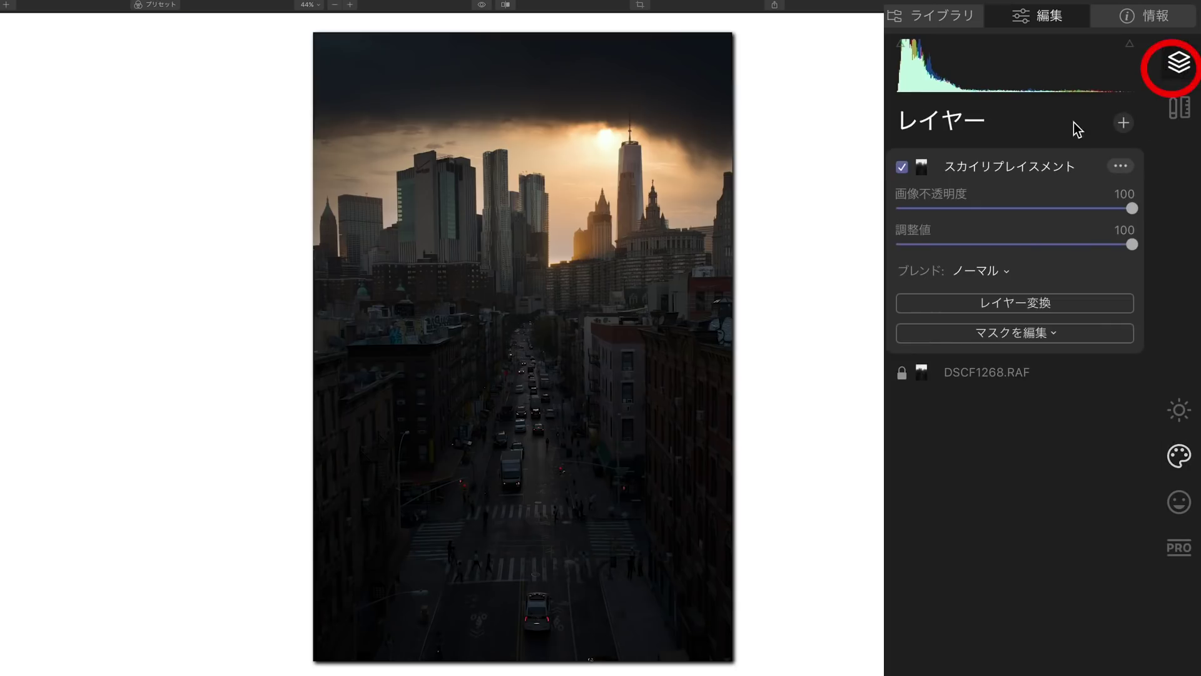
click(1124, 124)
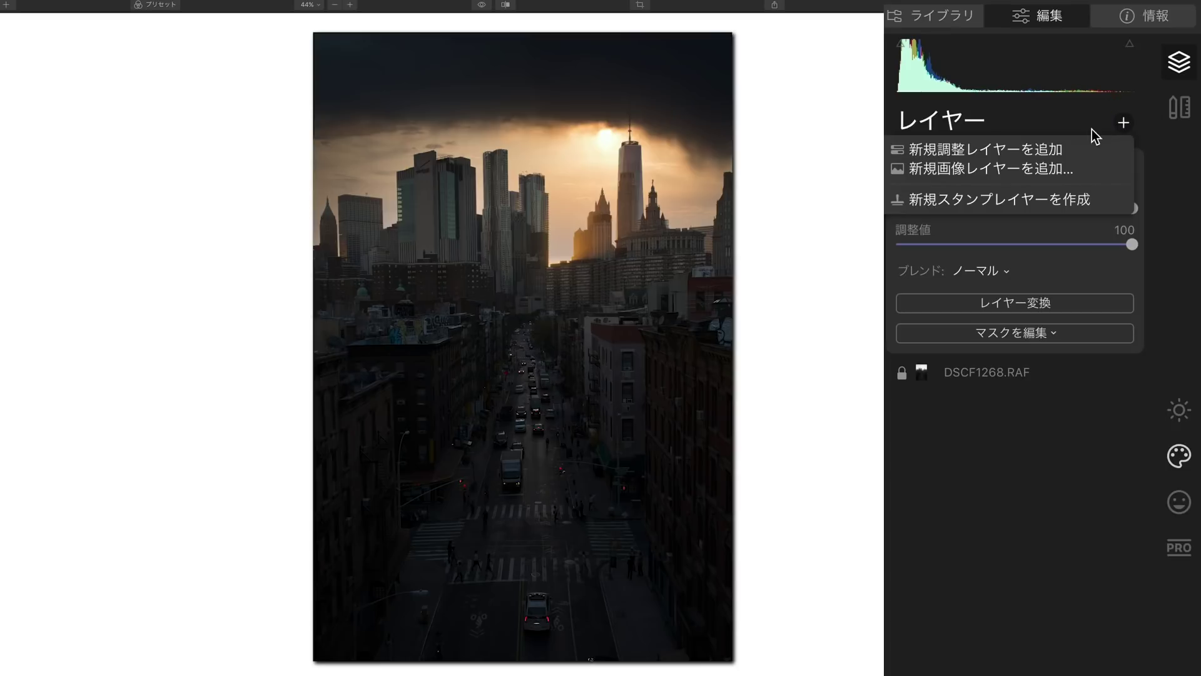
click(1037, 152)
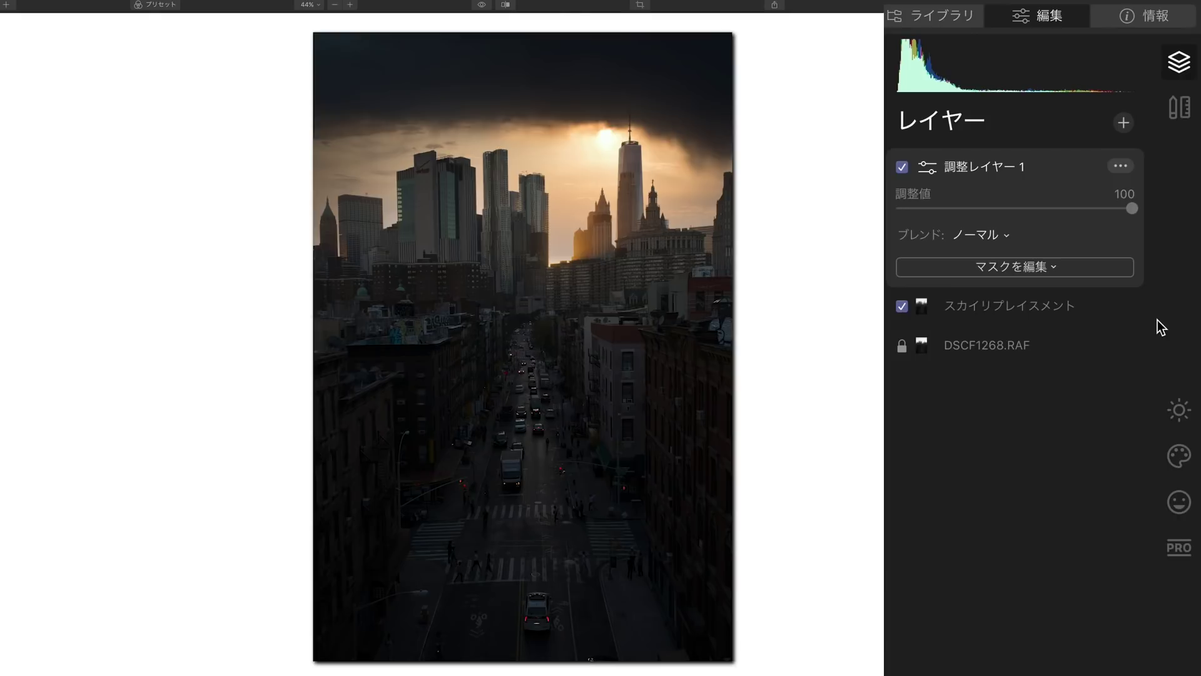
click(1182, 410)
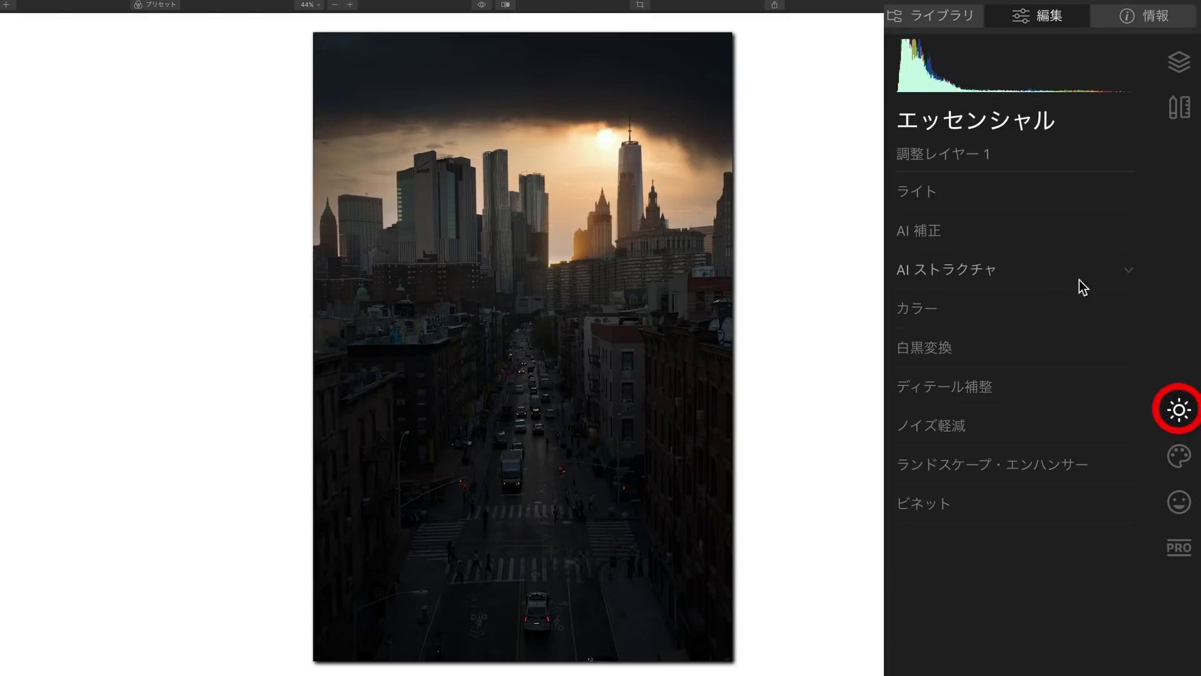
click(1039, 352)
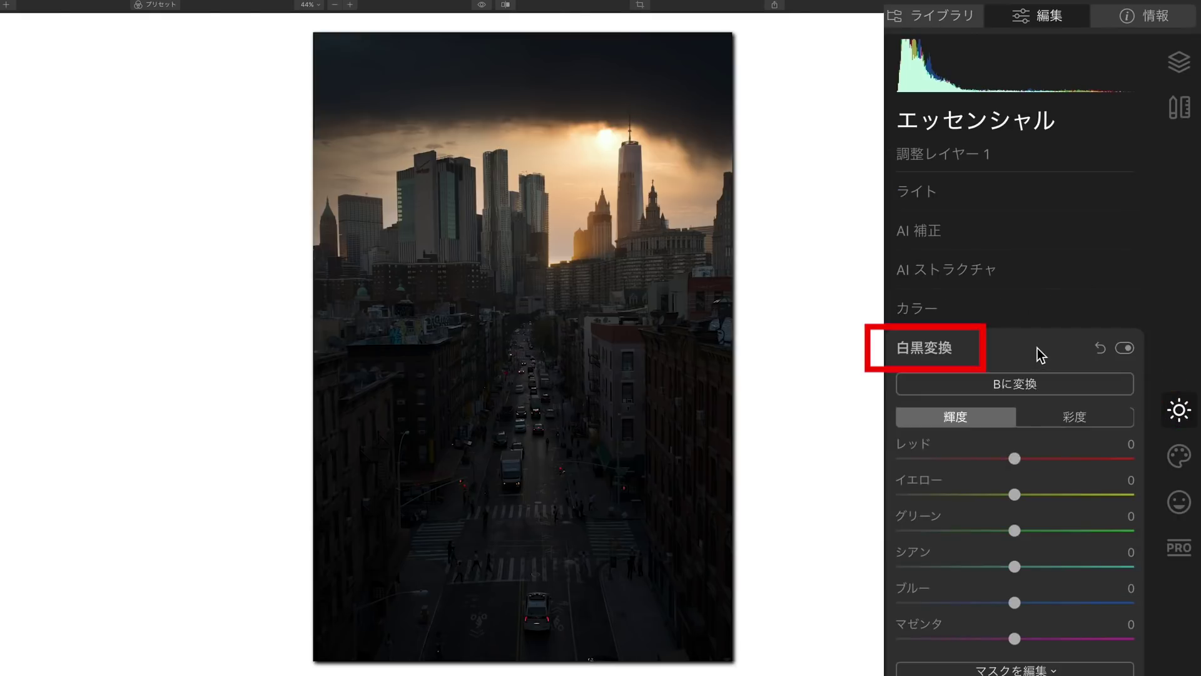
click(1022, 384)
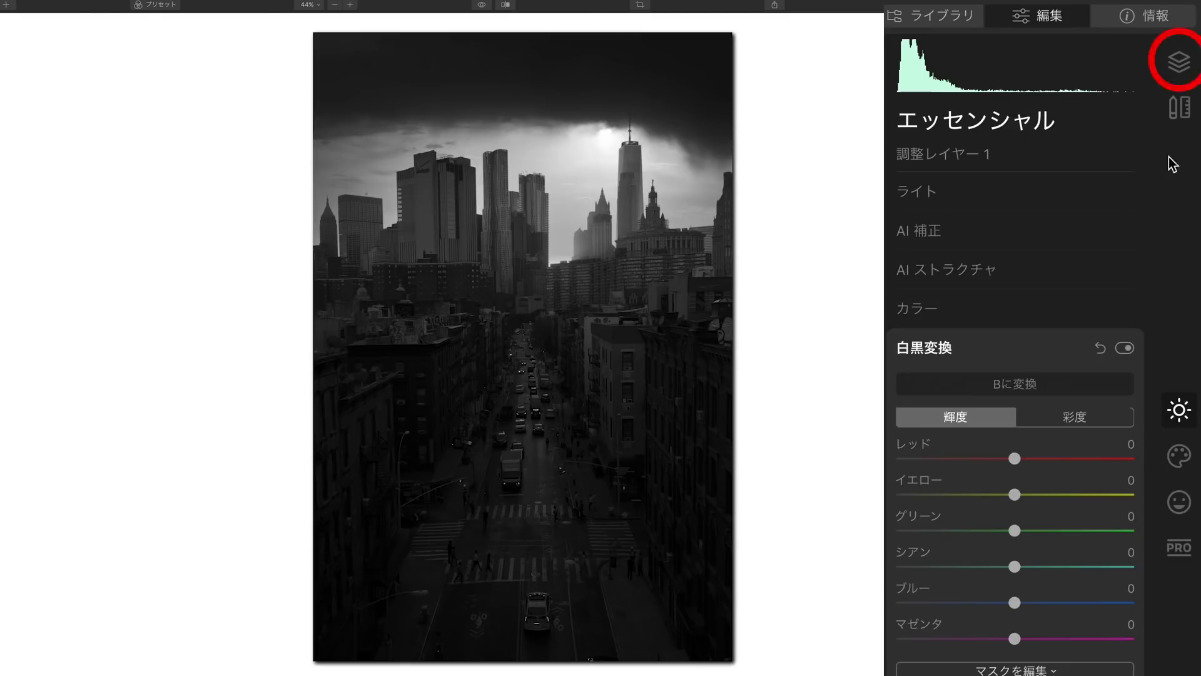
- Rename the black-and-white adjustment layer as モノクロ変換
click(1184, 73)
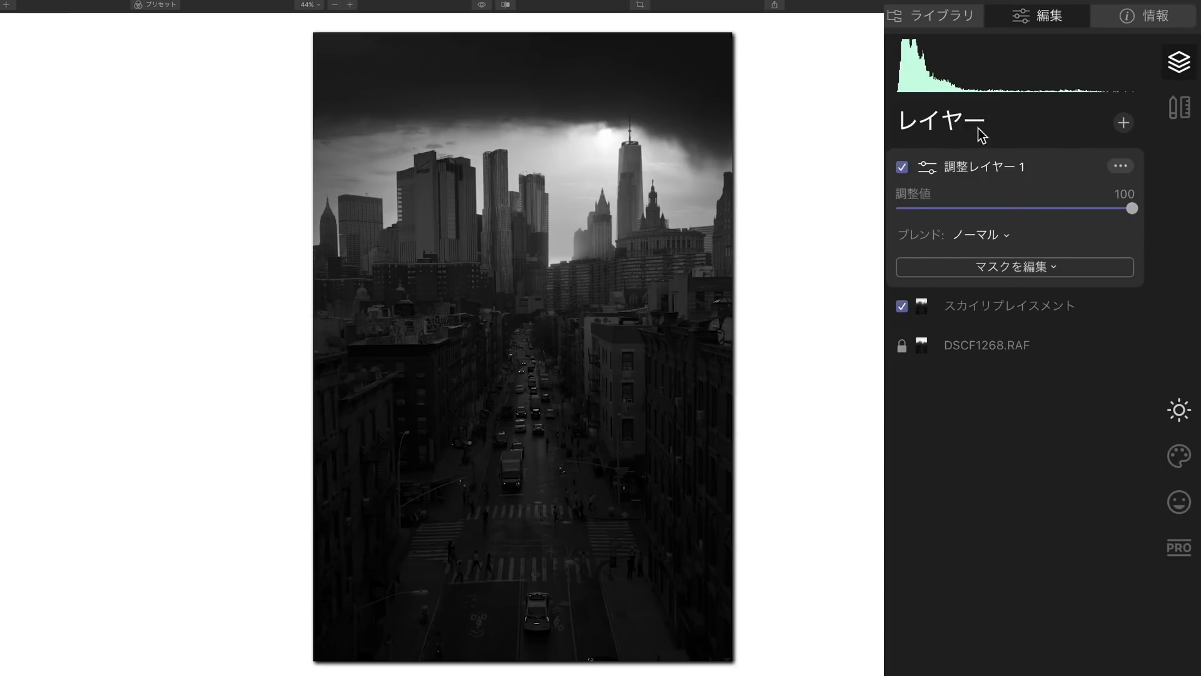
click(1123, 167)
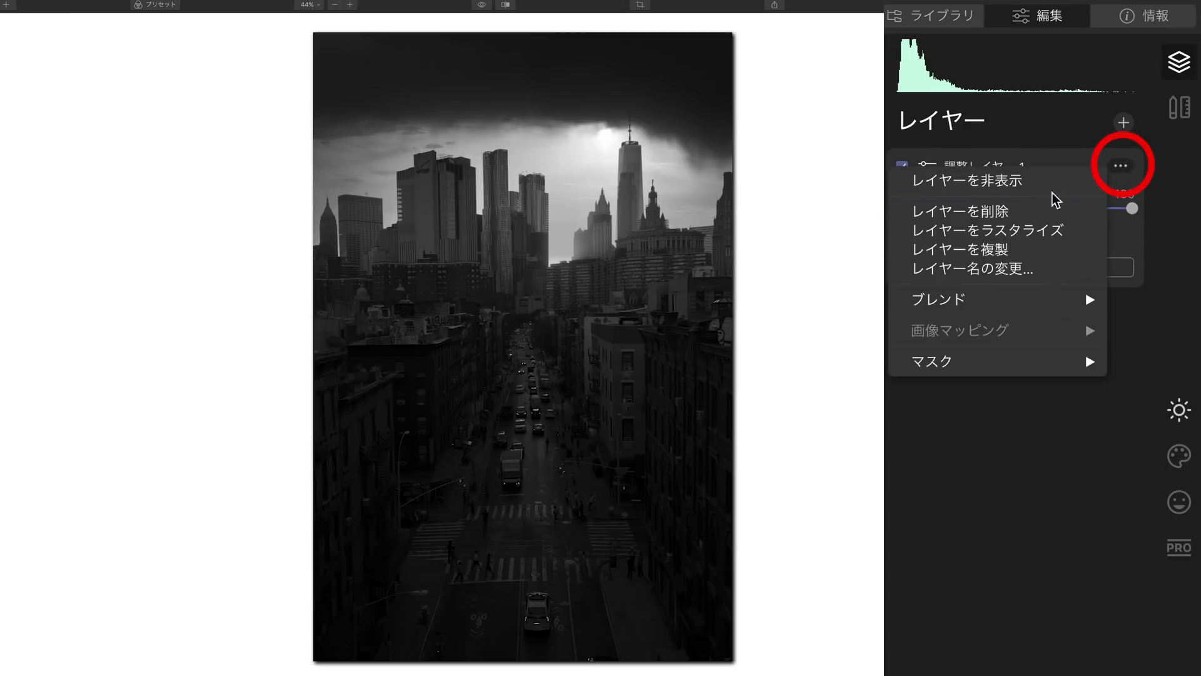
click(1042, 277)
text(モノクロ変換)
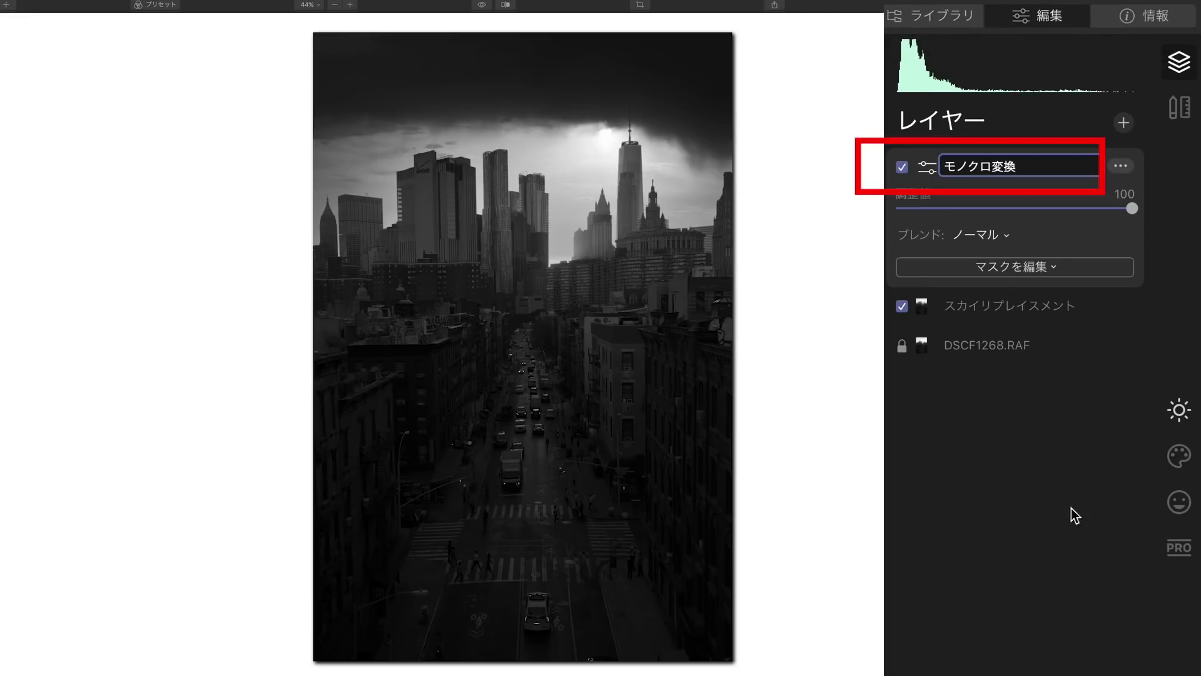
key(Return)
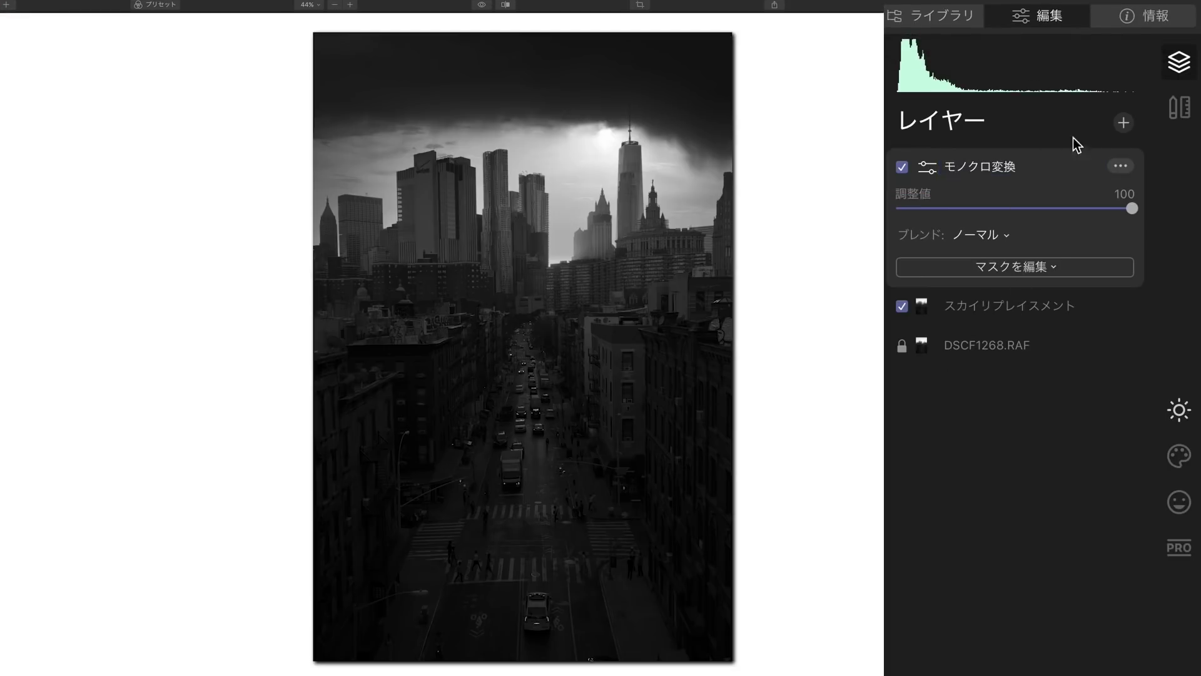
- Add another adjustment layer above モノクロ変換, set its AI Accent to 30, and compare the image with and without AI 補正
click(1124, 123)
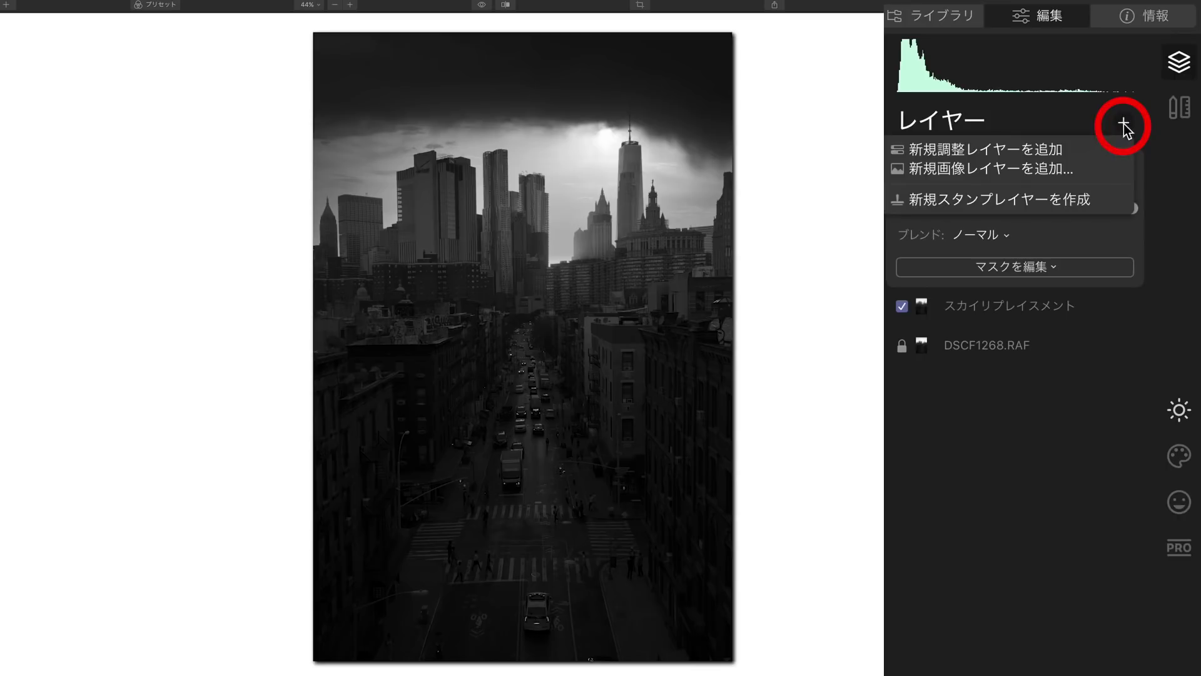
click(1046, 156)
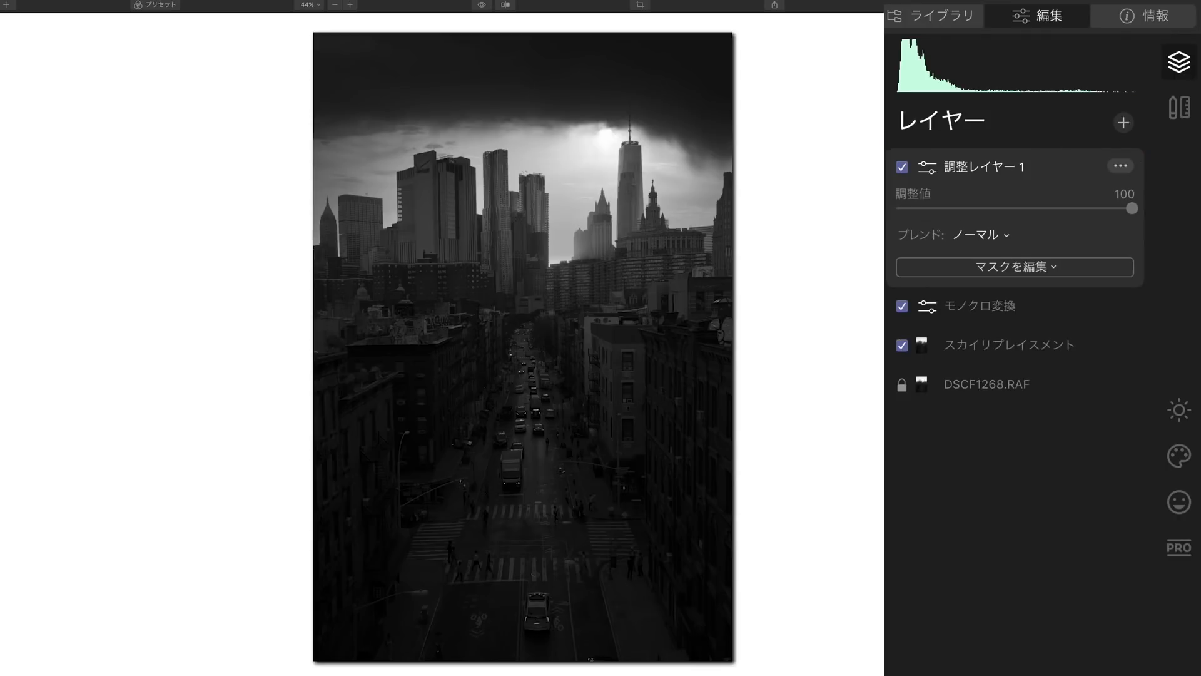
click(1180, 410)
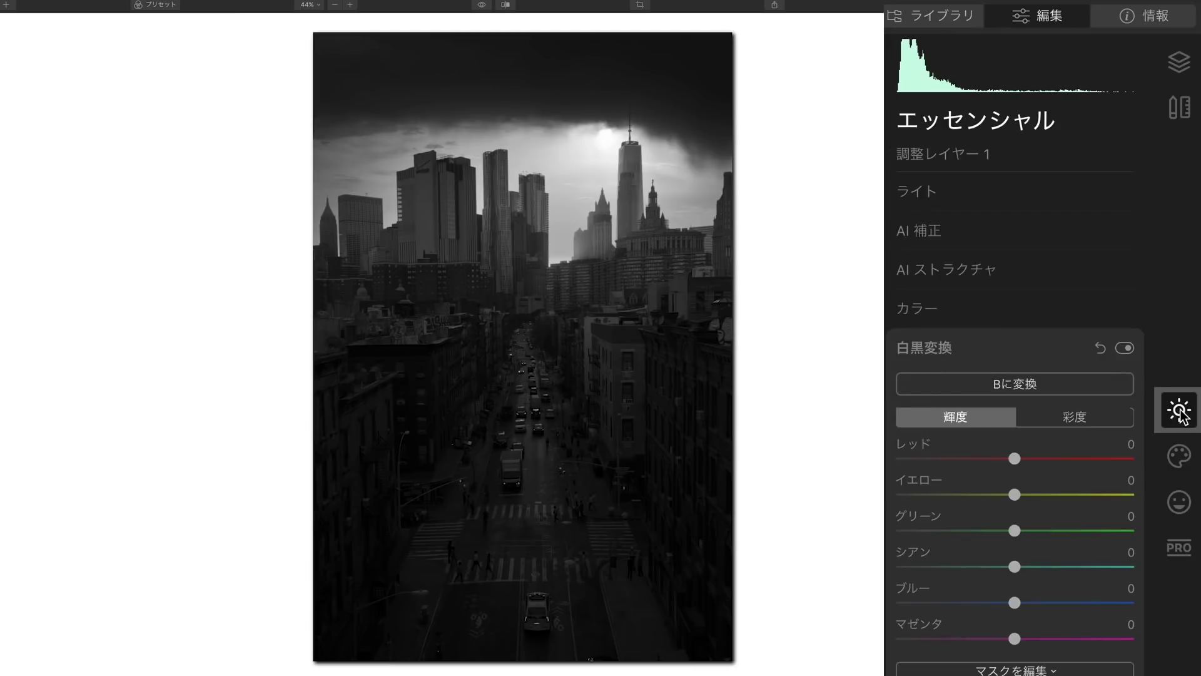
click(930, 233)
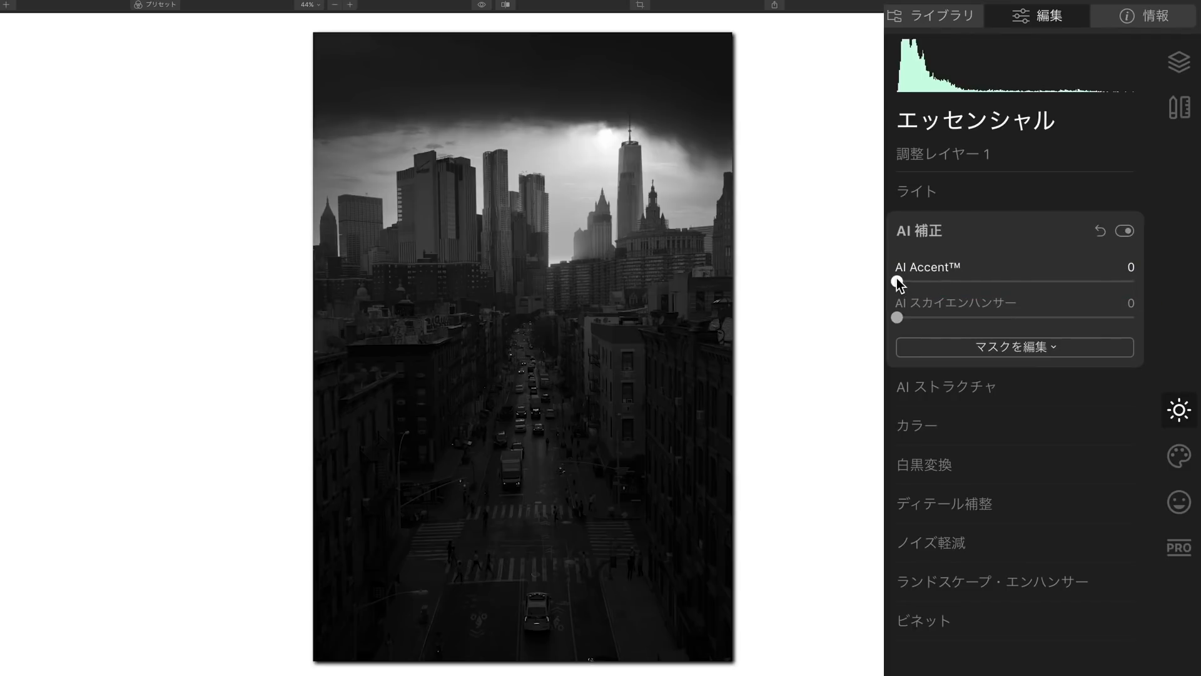
drag(898, 283, 992, 281)
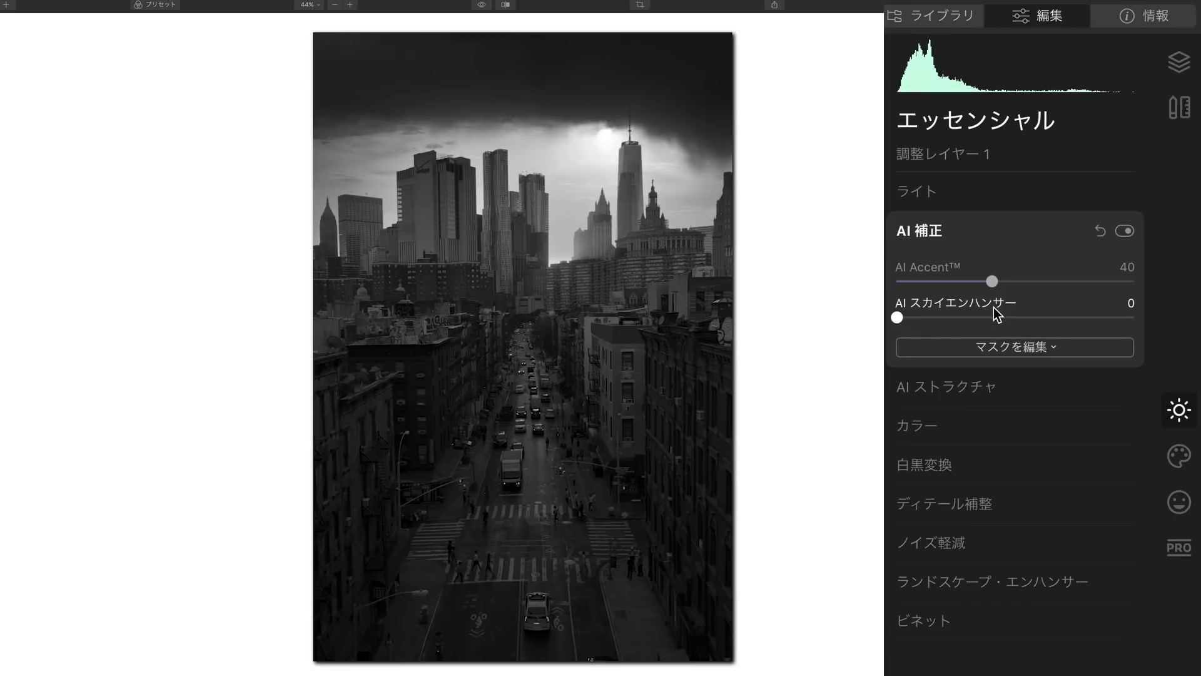
drag(977, 280, 990, 279)
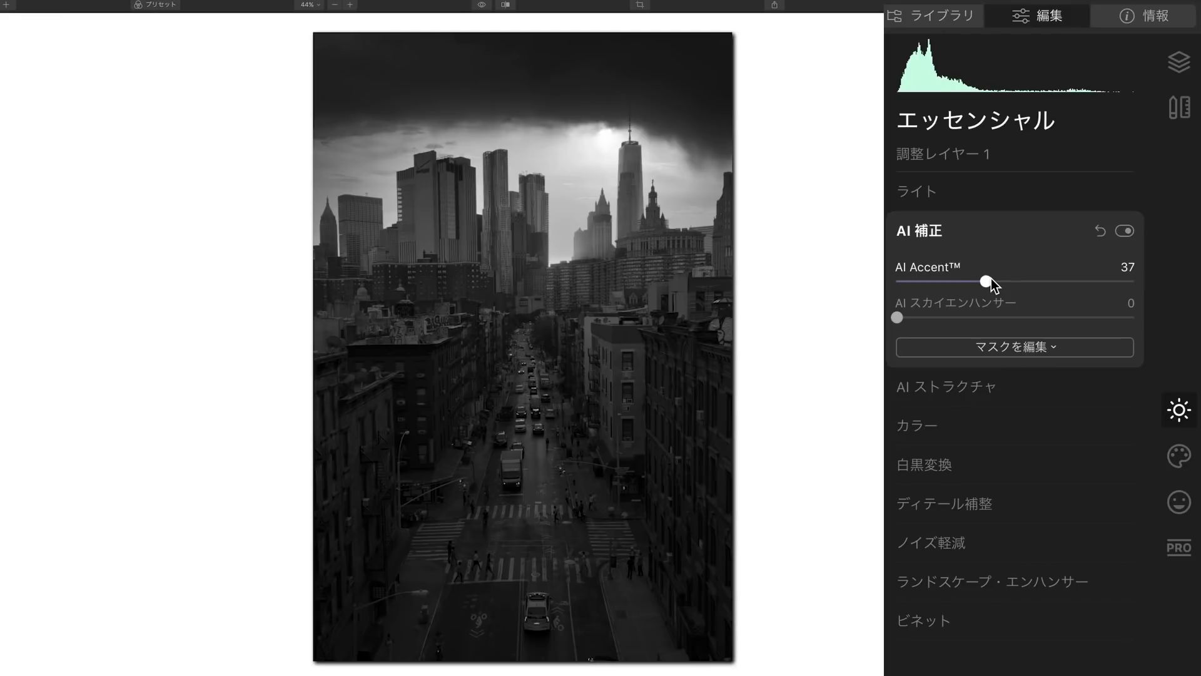
drag(990, 279, 974, 283)
click(1125, 231)
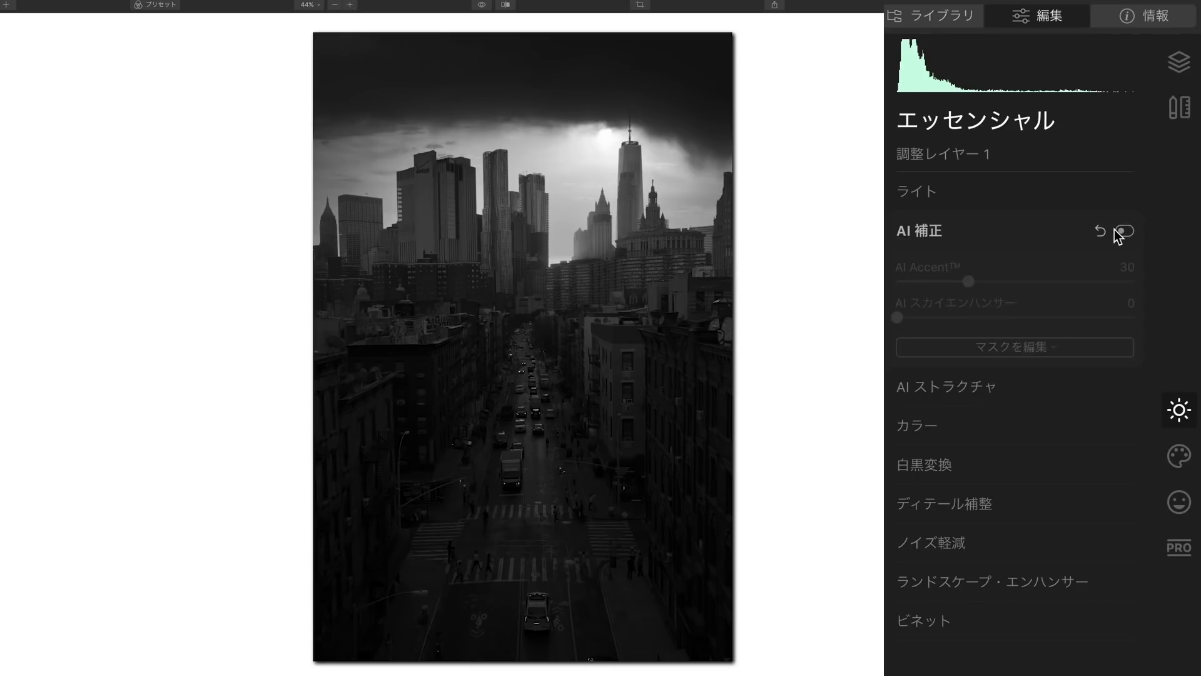
click(1125, 233)
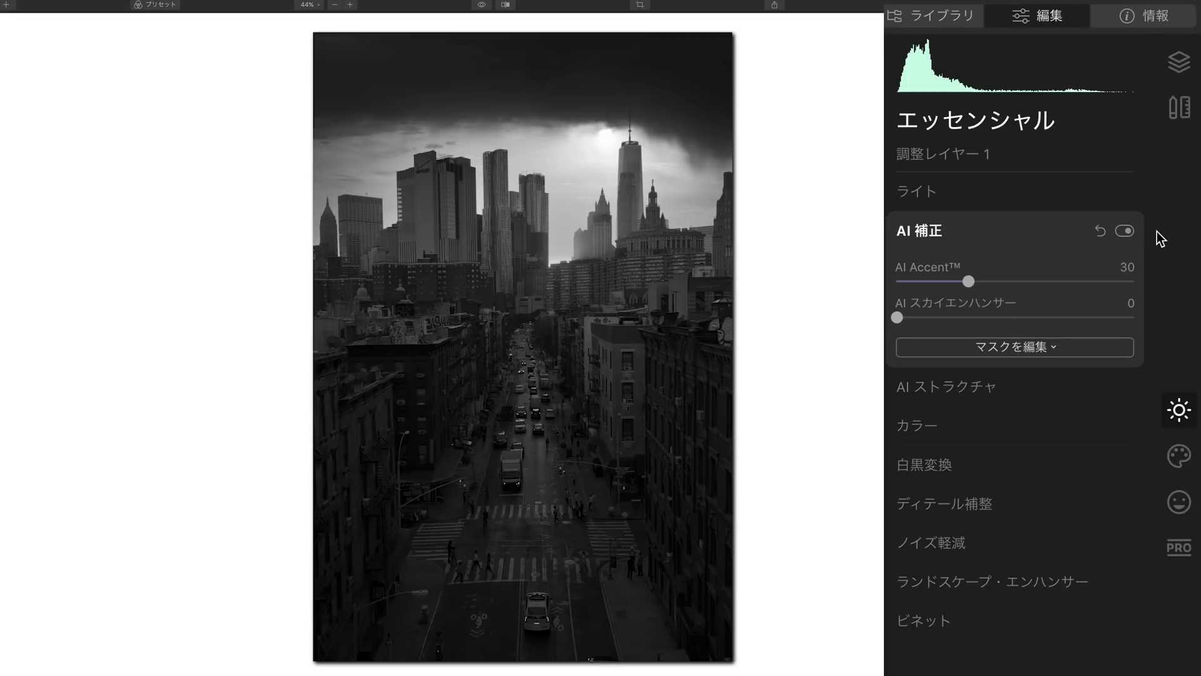
- Rename the AI-enhanced adjustment layer as AI補正
click(1180, 62)
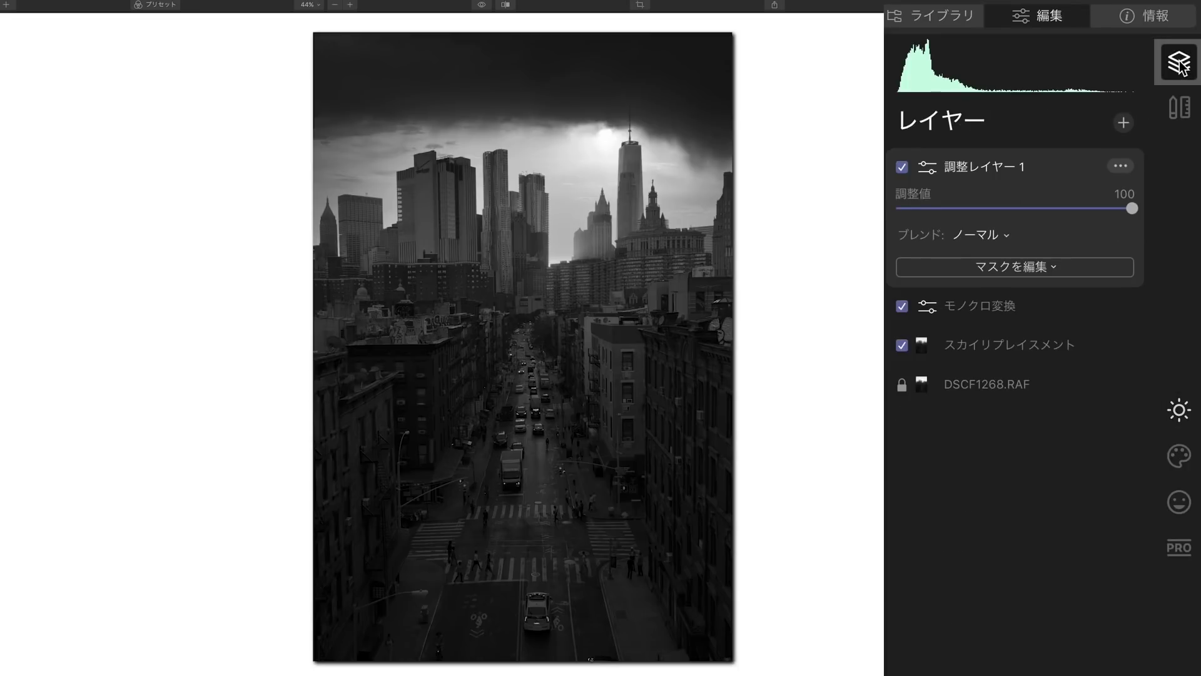
click(1120, 166)
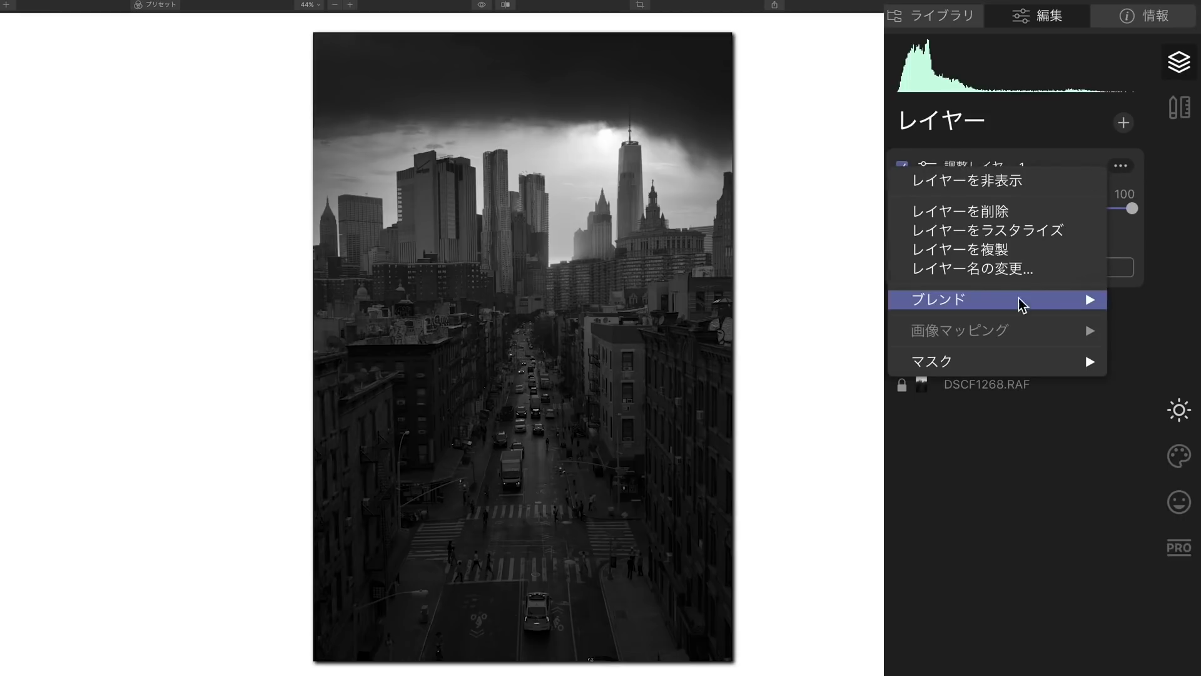
click(1015, 269)
text(A)
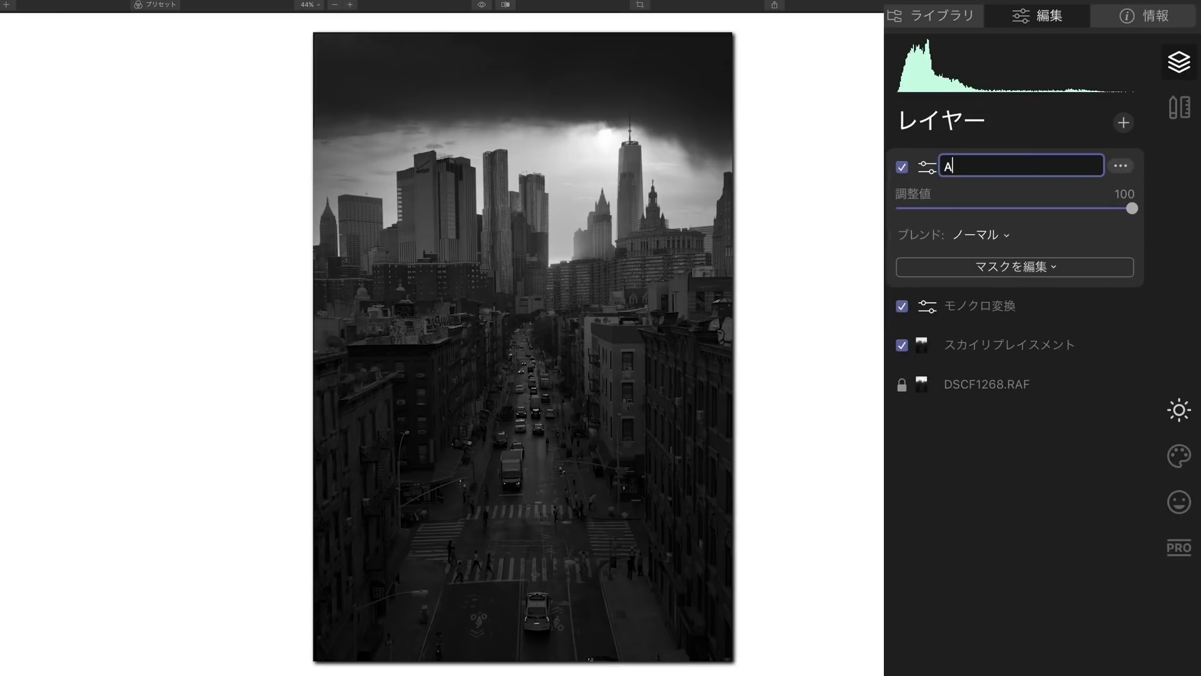
text(I補正)
key(Return)
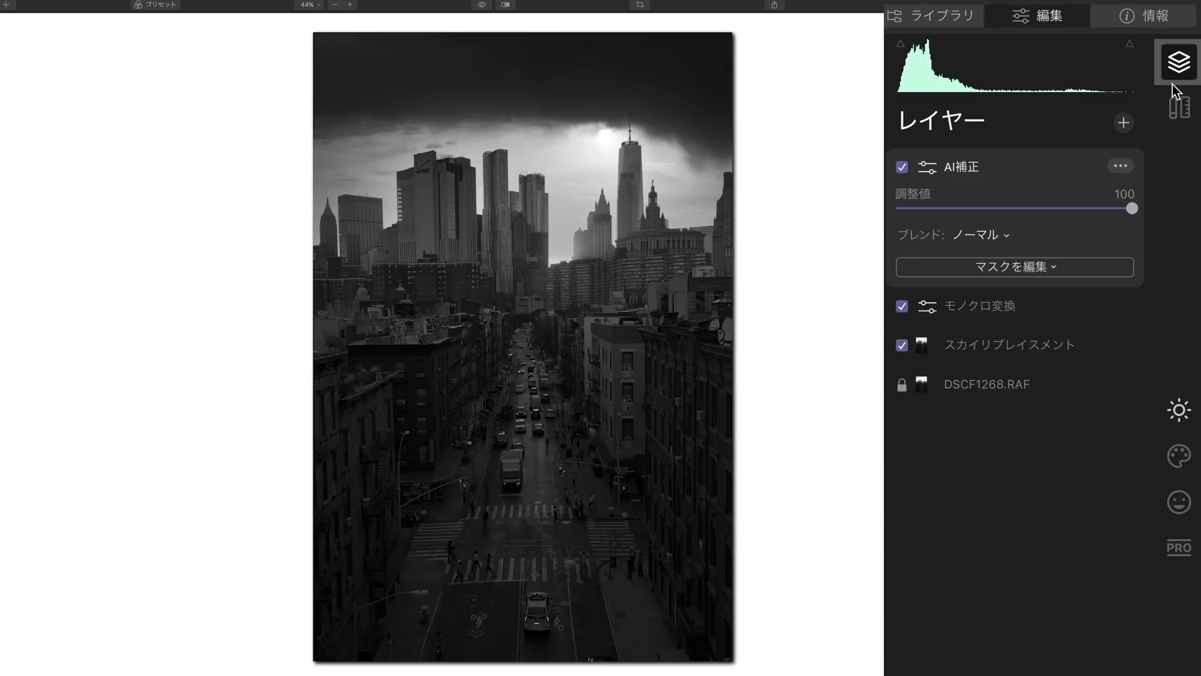
- Add a new adjustment layer above AI補正 and draw a circular radial mask over the street centre for its ライト adjustment
click(1124, 125)
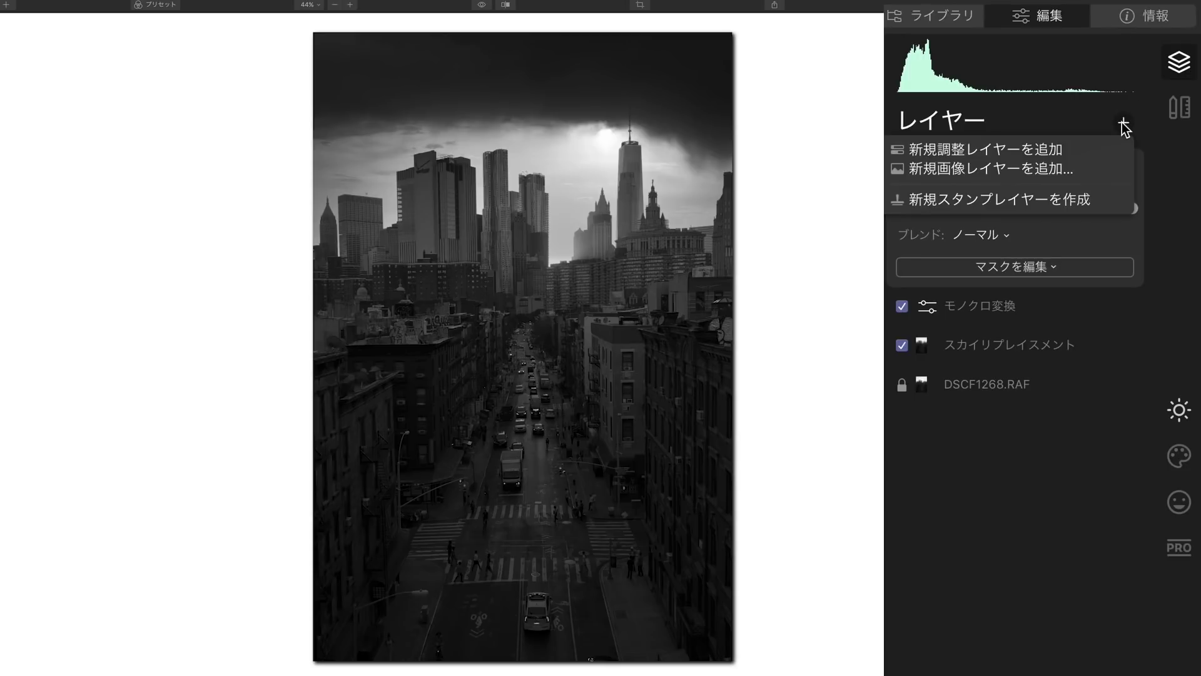
click(1000, 152)
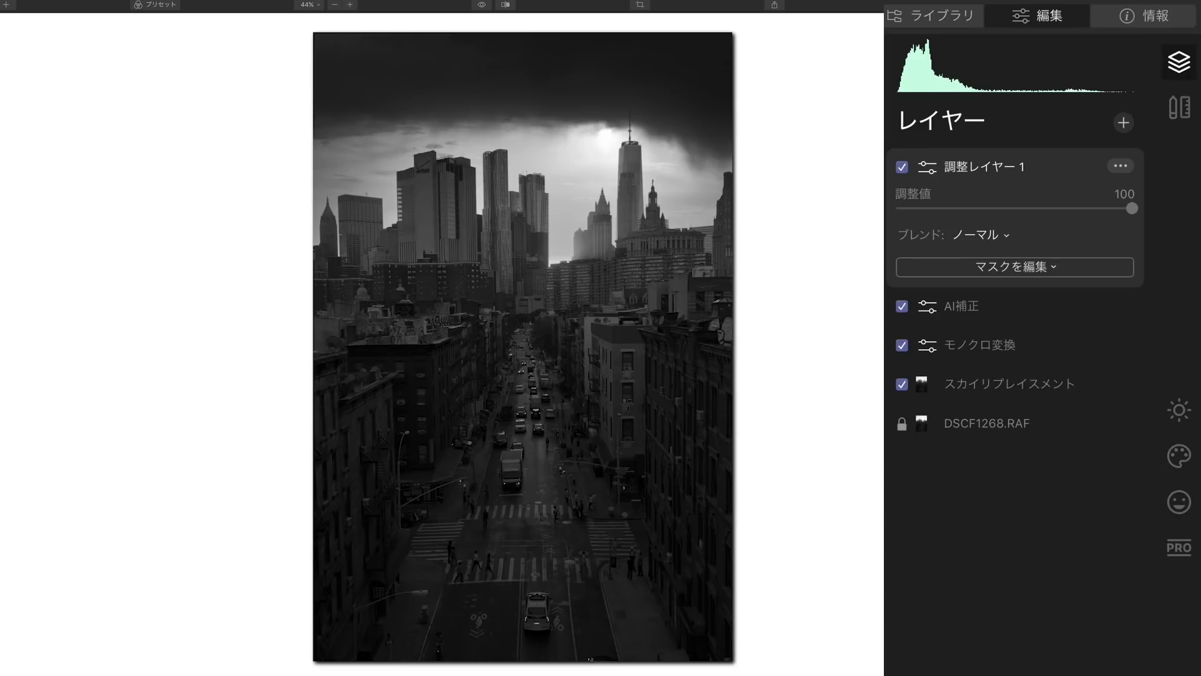
click(1179, 412)
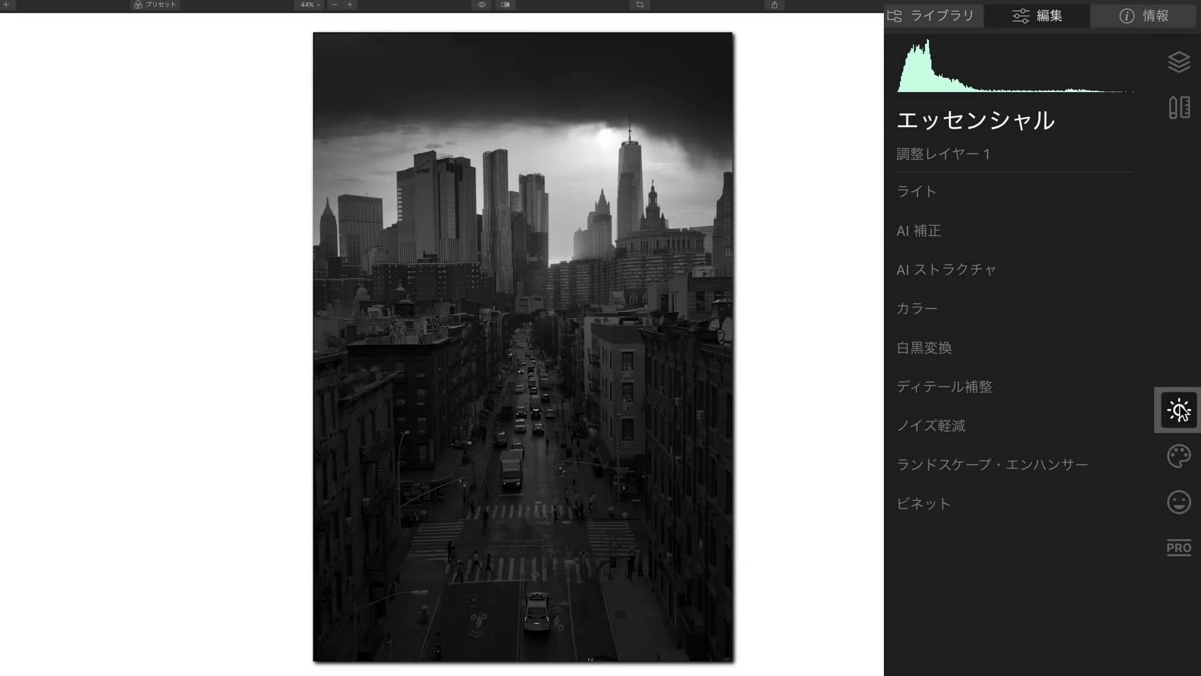
click(917, 194)
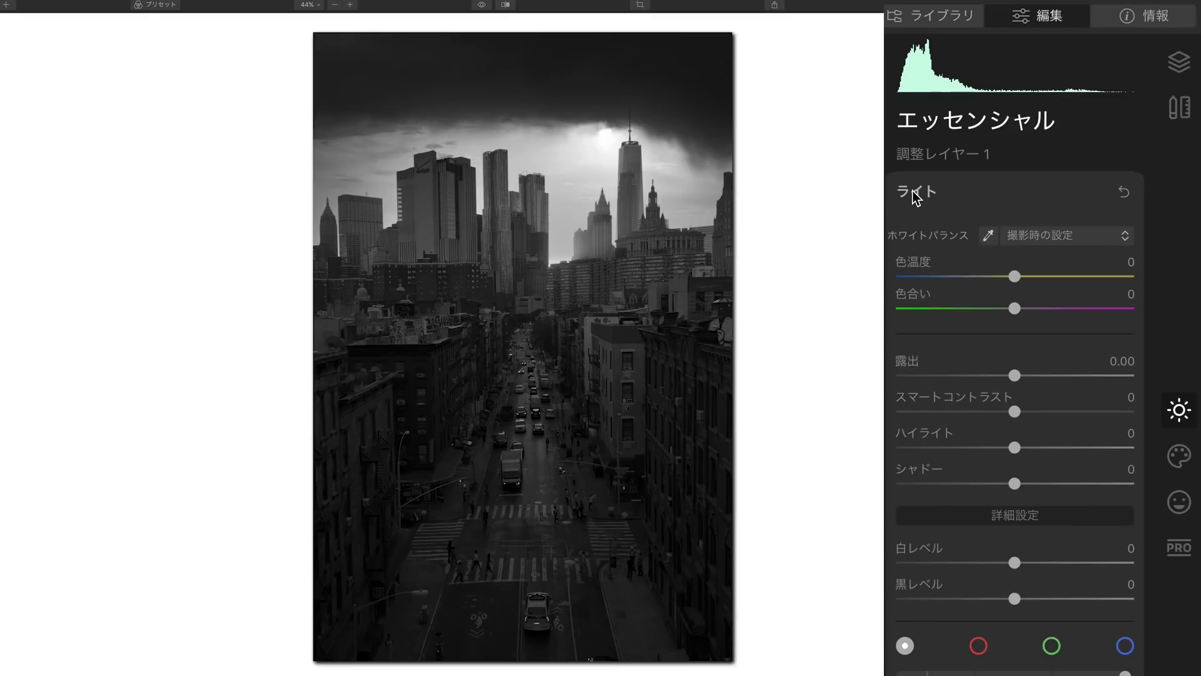
scroll(913, 197, down, 5)
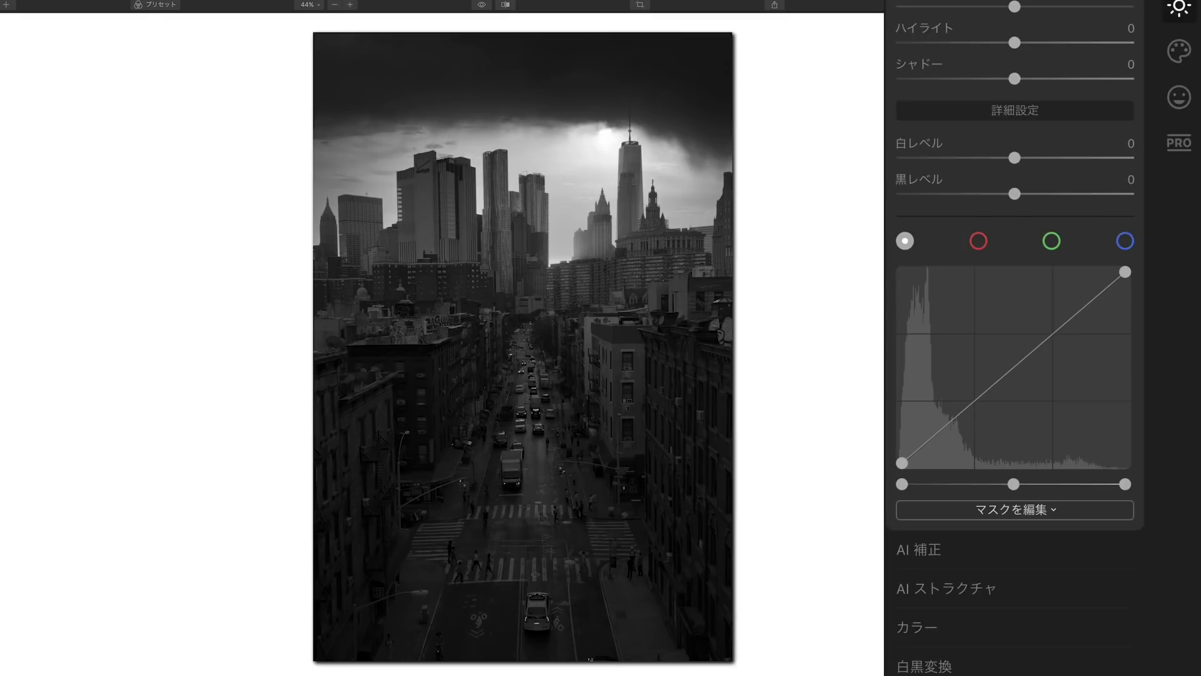
click(1040, 515)
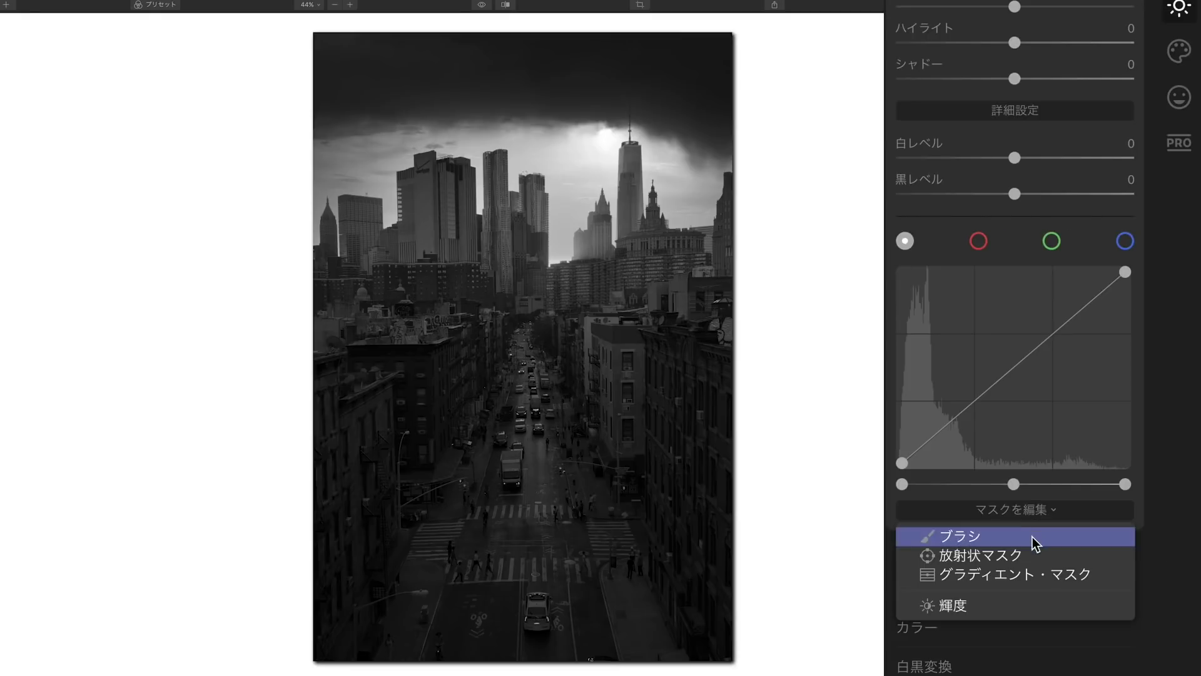
click(1026, 556)
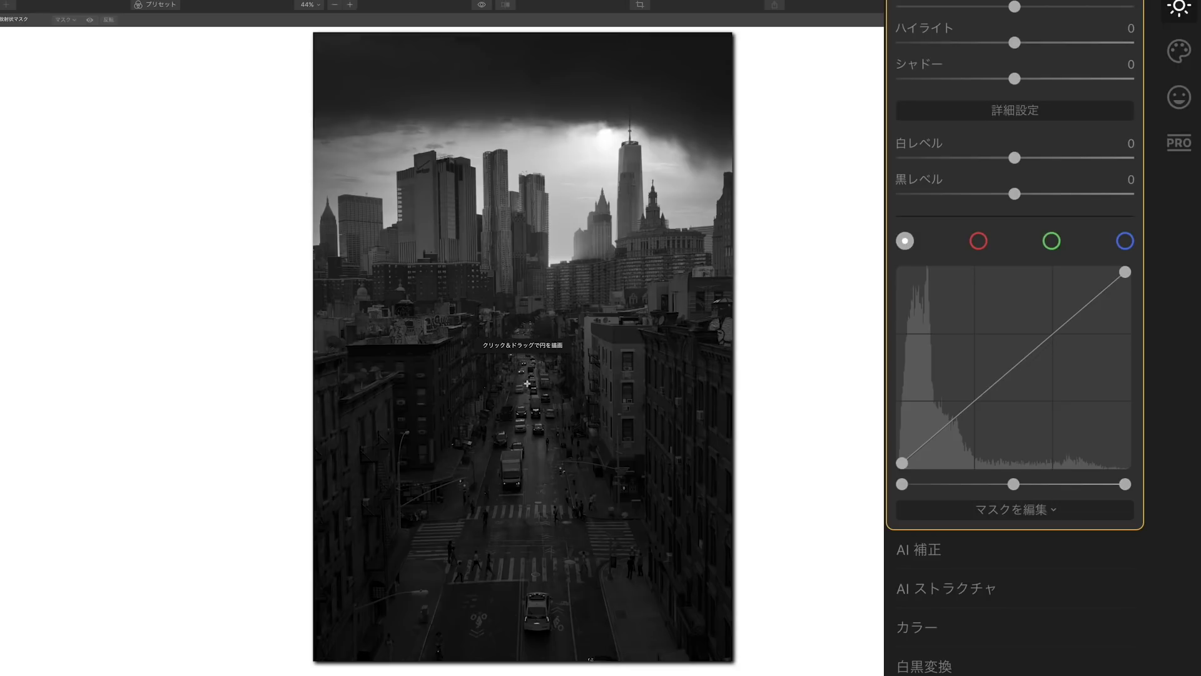
drag(514, 322, 525, 401)
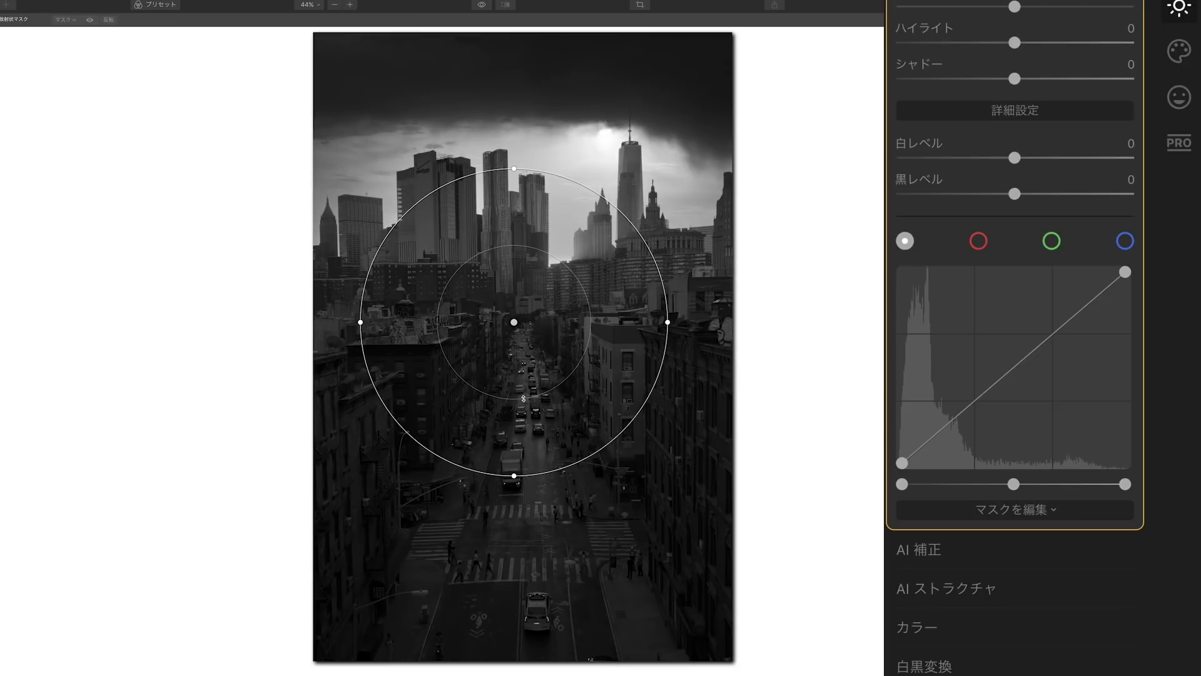
- Reshape the radial mask into a narrow, slightly tilted vertical ellipse and position it along the street
drag(667, 322, 527, 392)
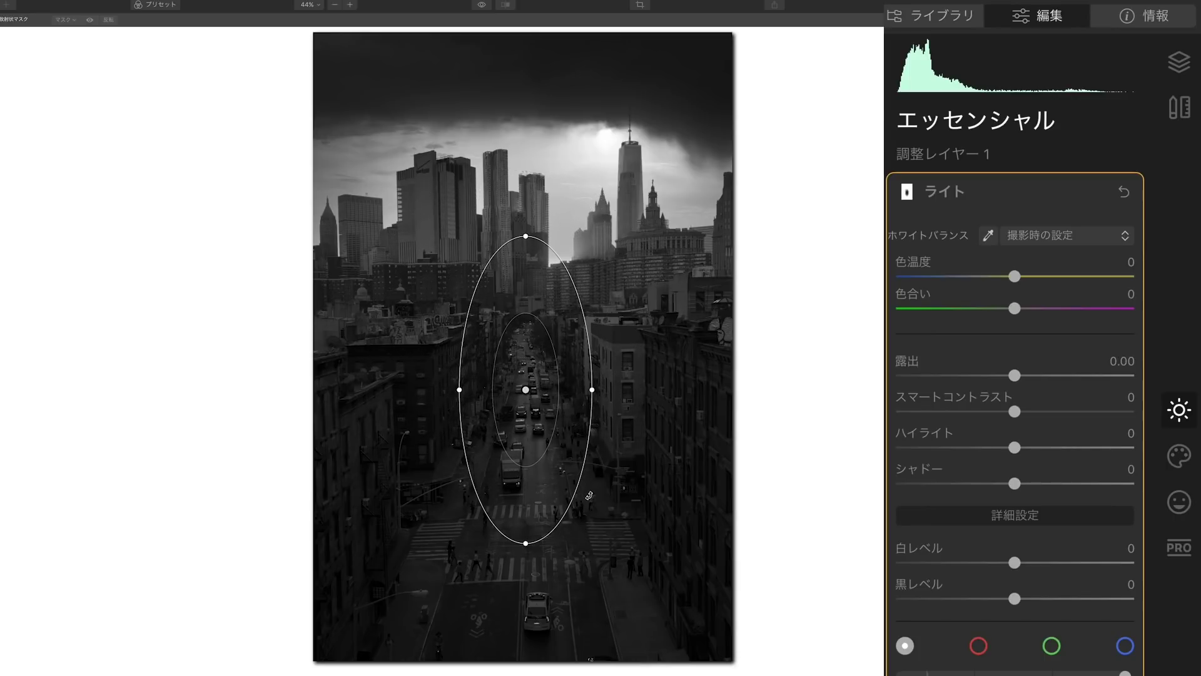
drag(589, 496, 585, 499)
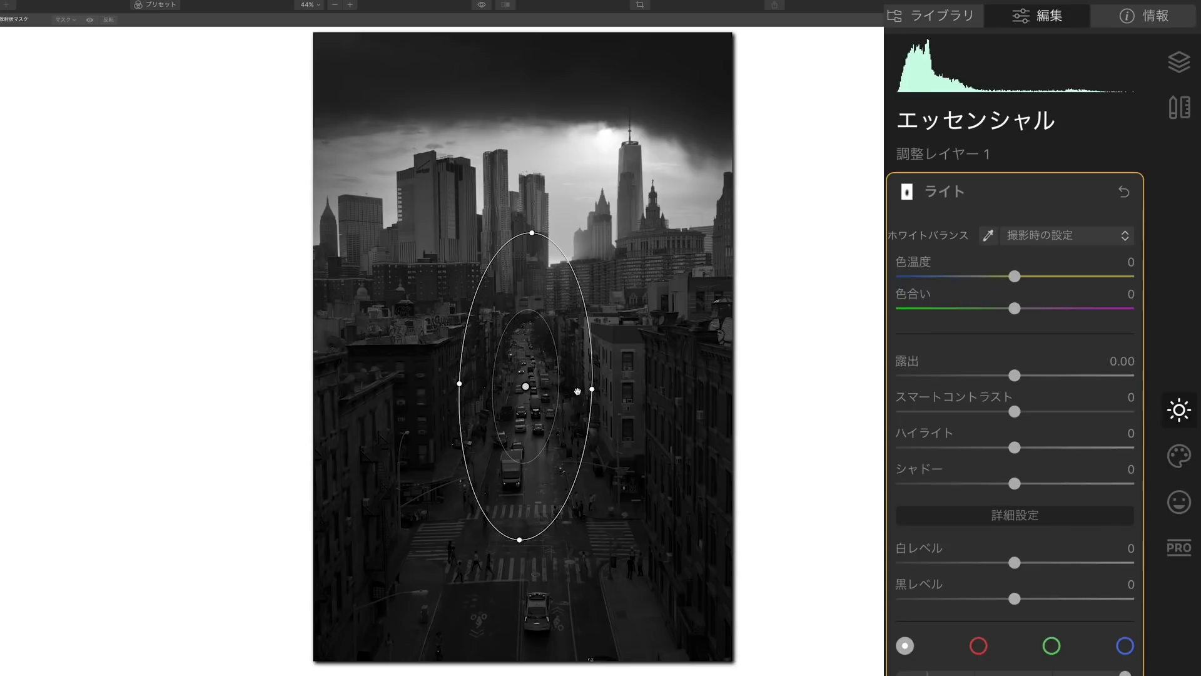
drag(591, 389, 578, 389)
drag(522, 562, 529, 562)
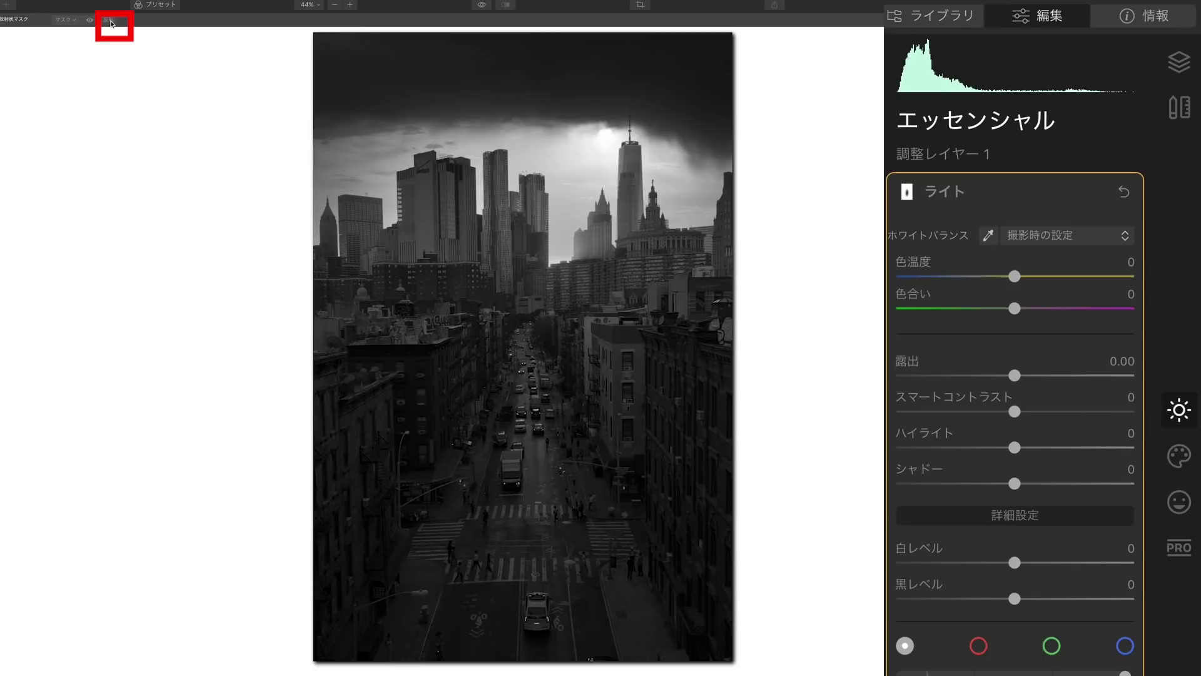
- Invert the radial mask and set its ライト exposure (露出) to 0.90 to brighten the street
click(110, 23)
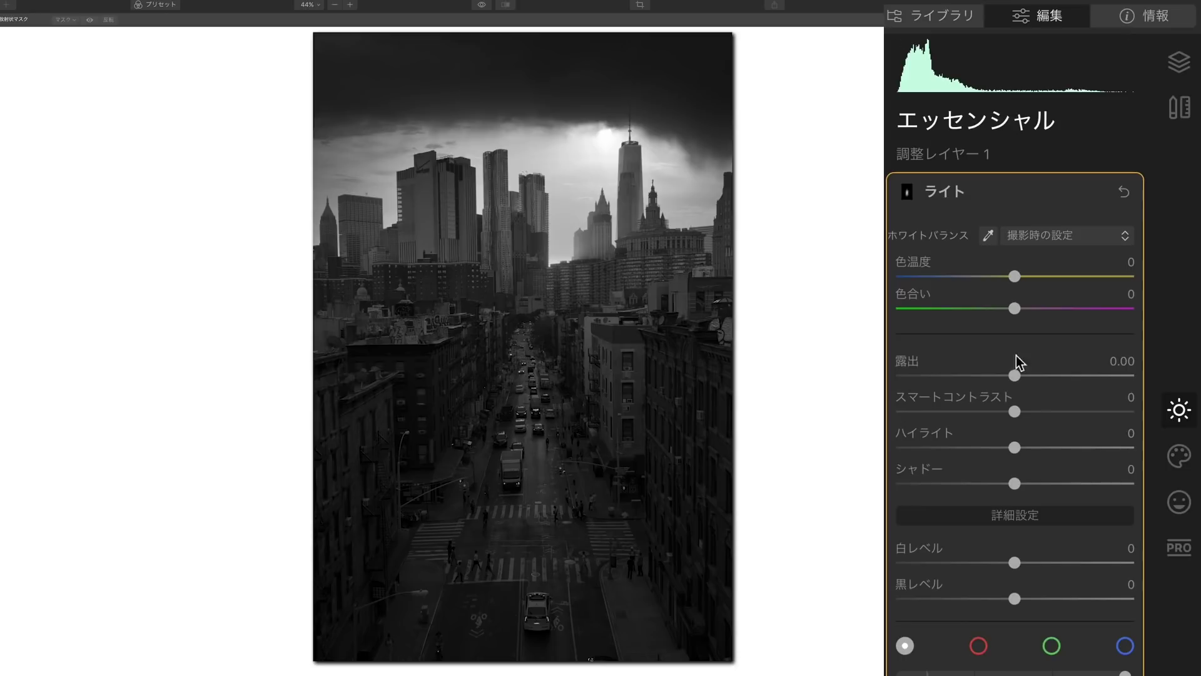
mouse_move(1013, 378)
mouse_down()
mouse_move(1051, 379)
mouse_move(1035, 382)
mouse_up()
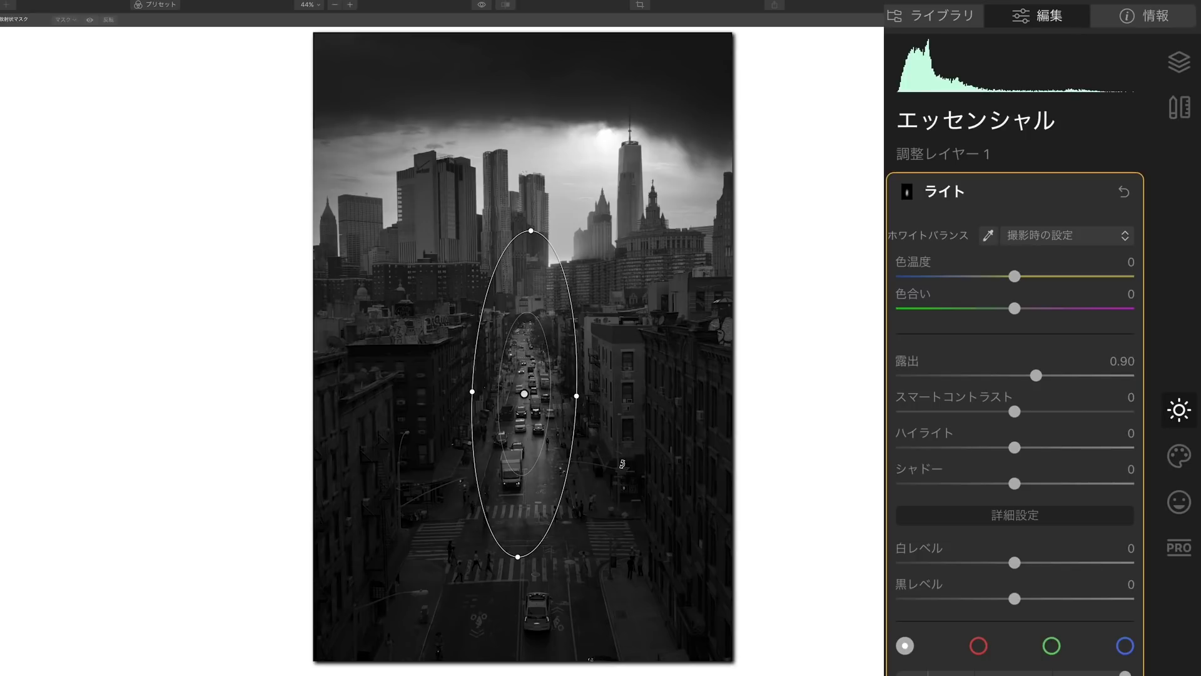
- Rename the masked street adjustment layer as 道路・光
click(1178, 64)
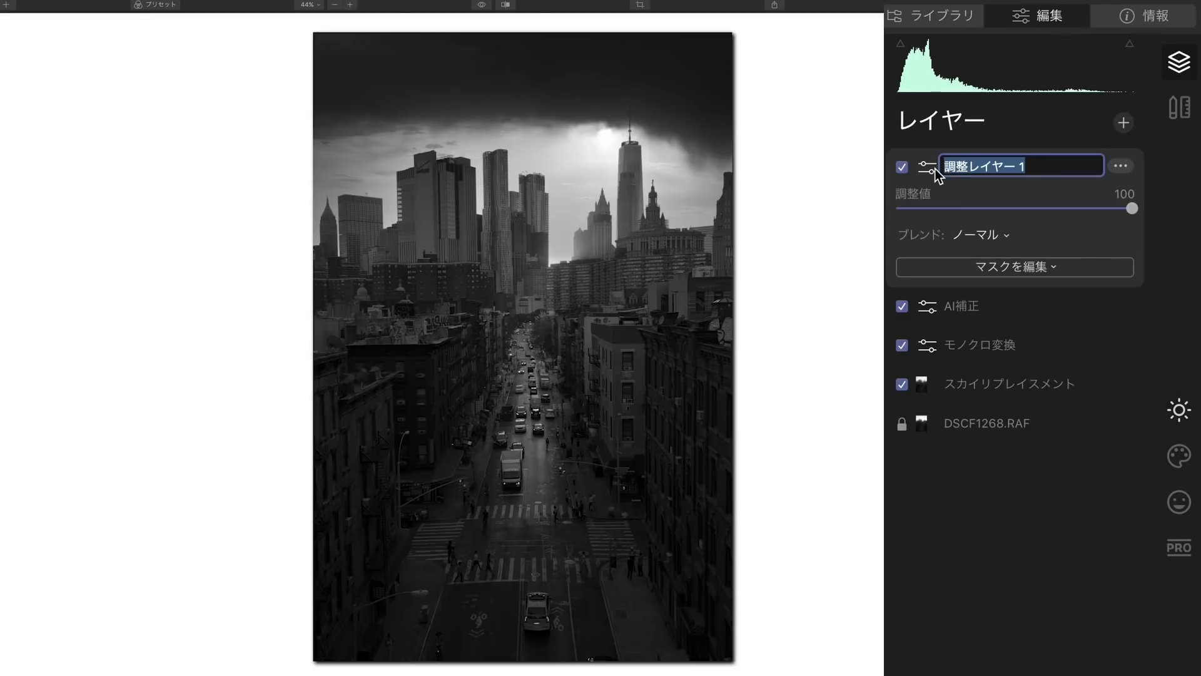
text(どうろ)
key(space)
text(・ひ)
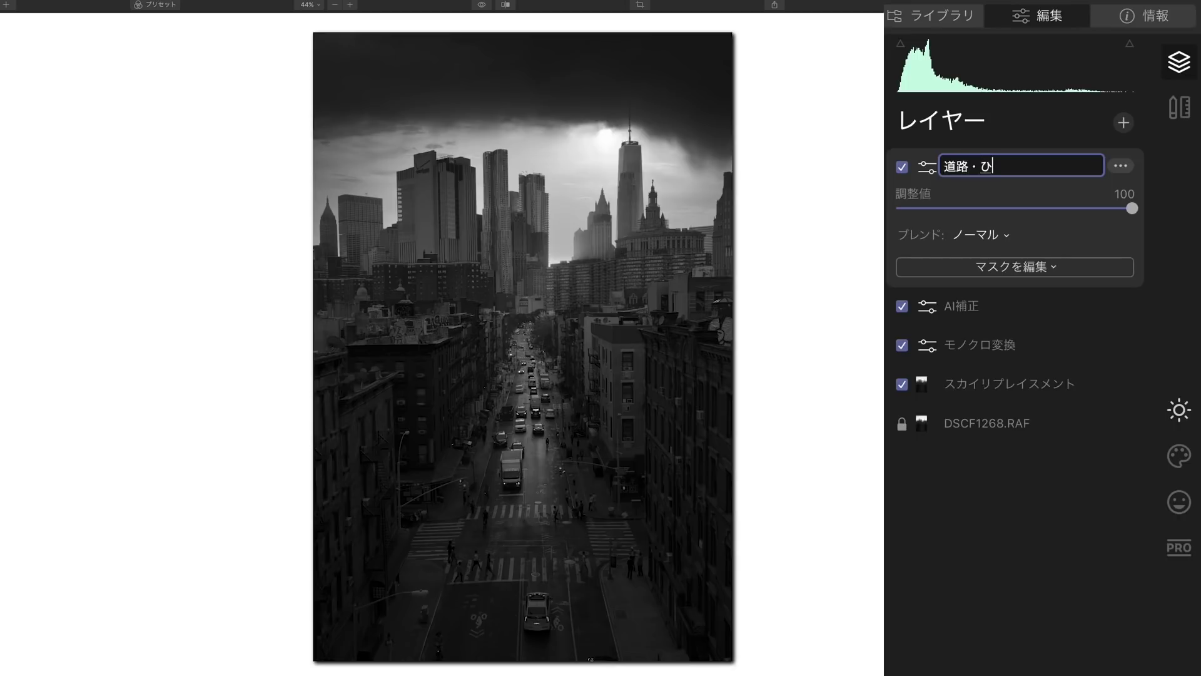
text(かり)
key(space)
key(Return)
key(Return)
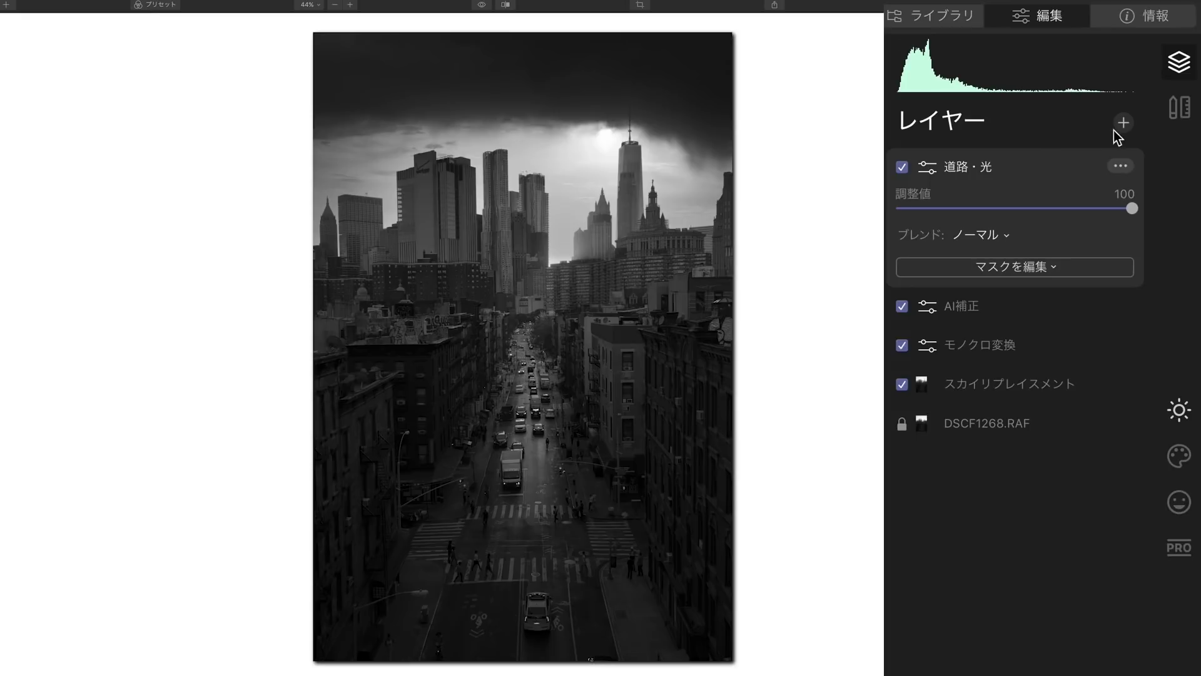
- Add an adjustment layer above 道路・光 and set its ライト exposure (露出) to 0.80 and スマートコントラスト to 33
click(1124, 123)
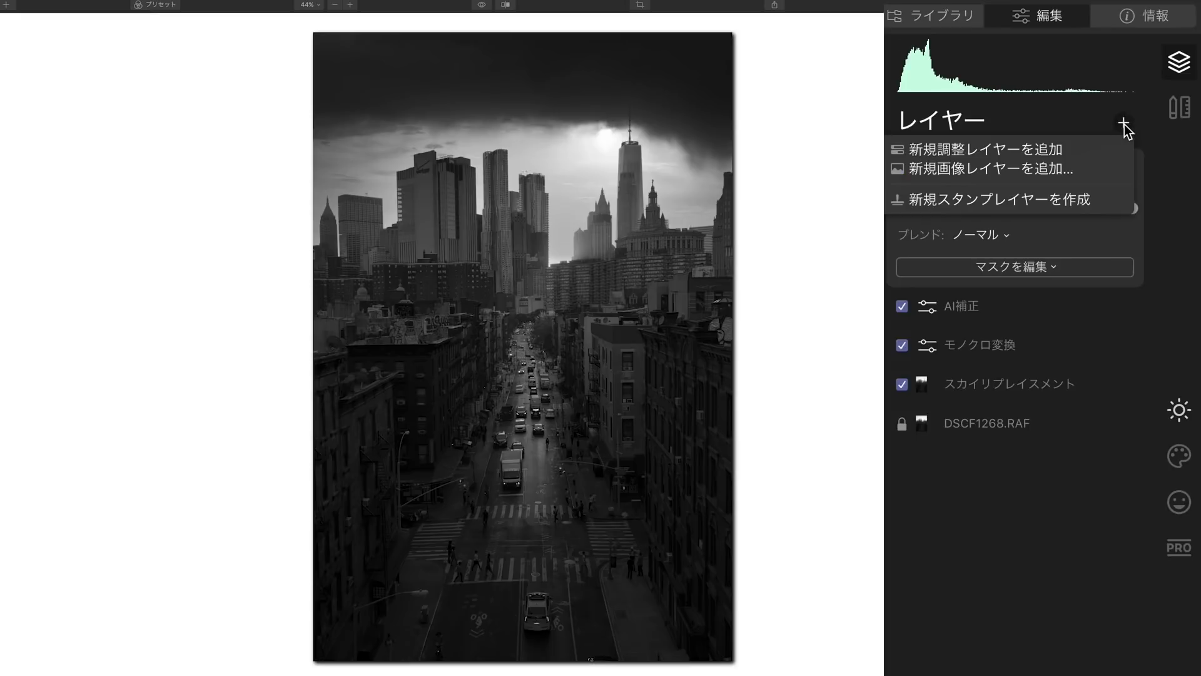
click(1076, 151)
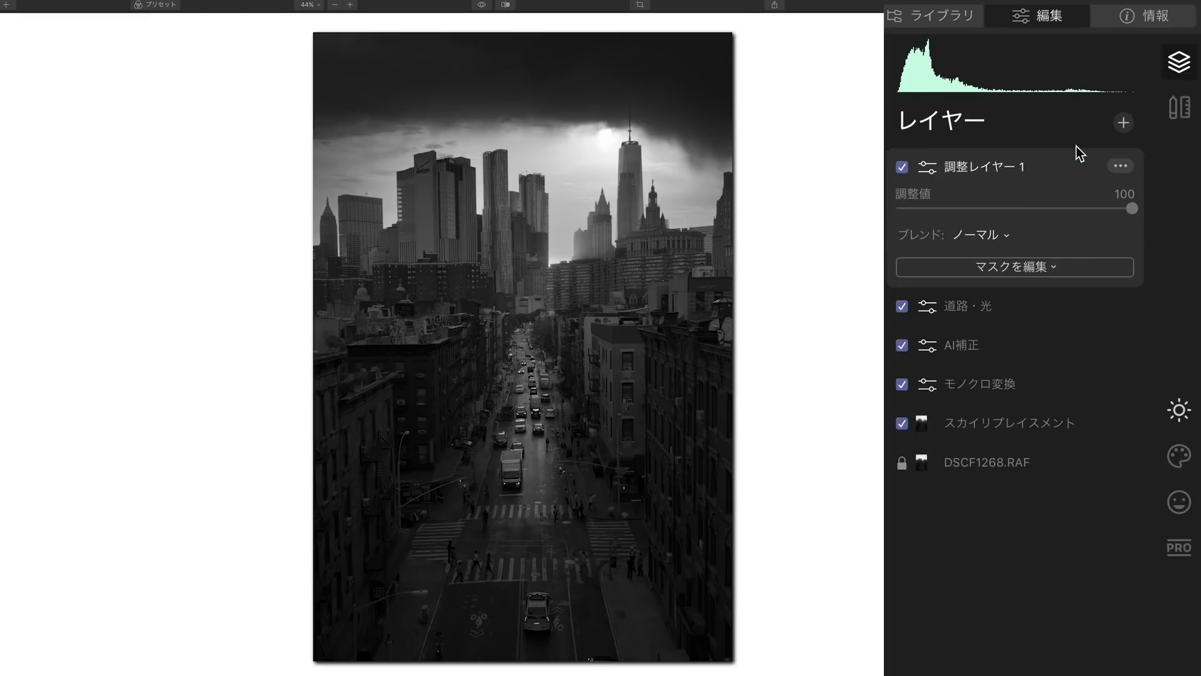
click(1180, 413)
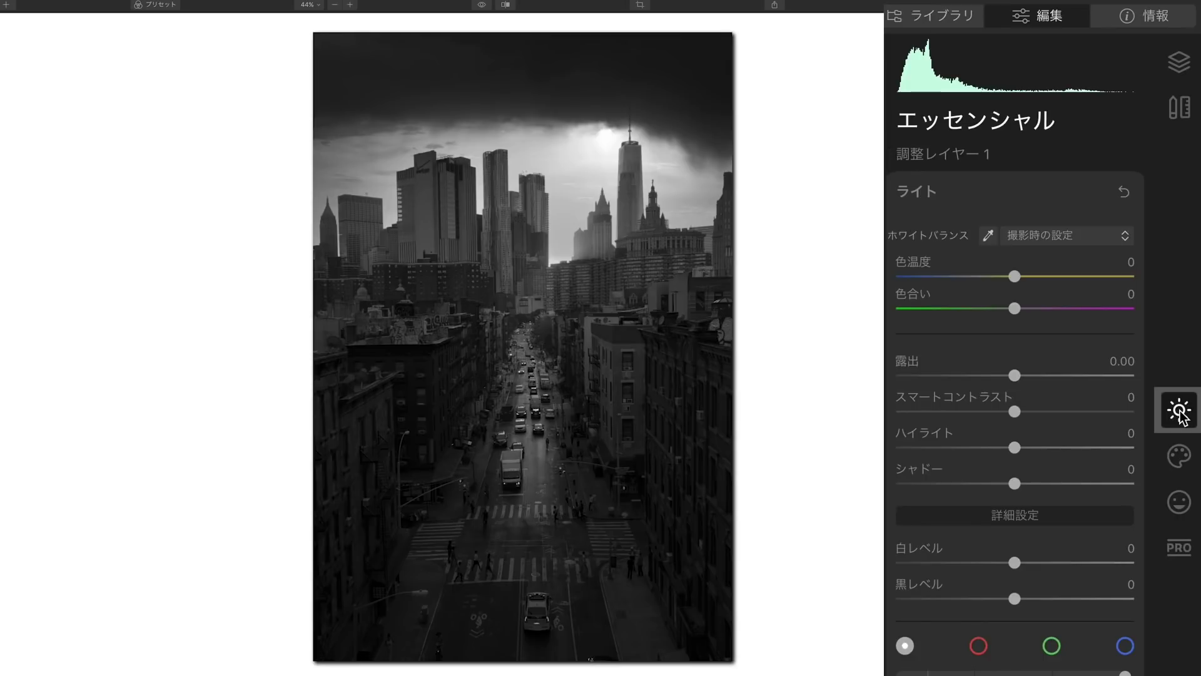
click(926, 195)
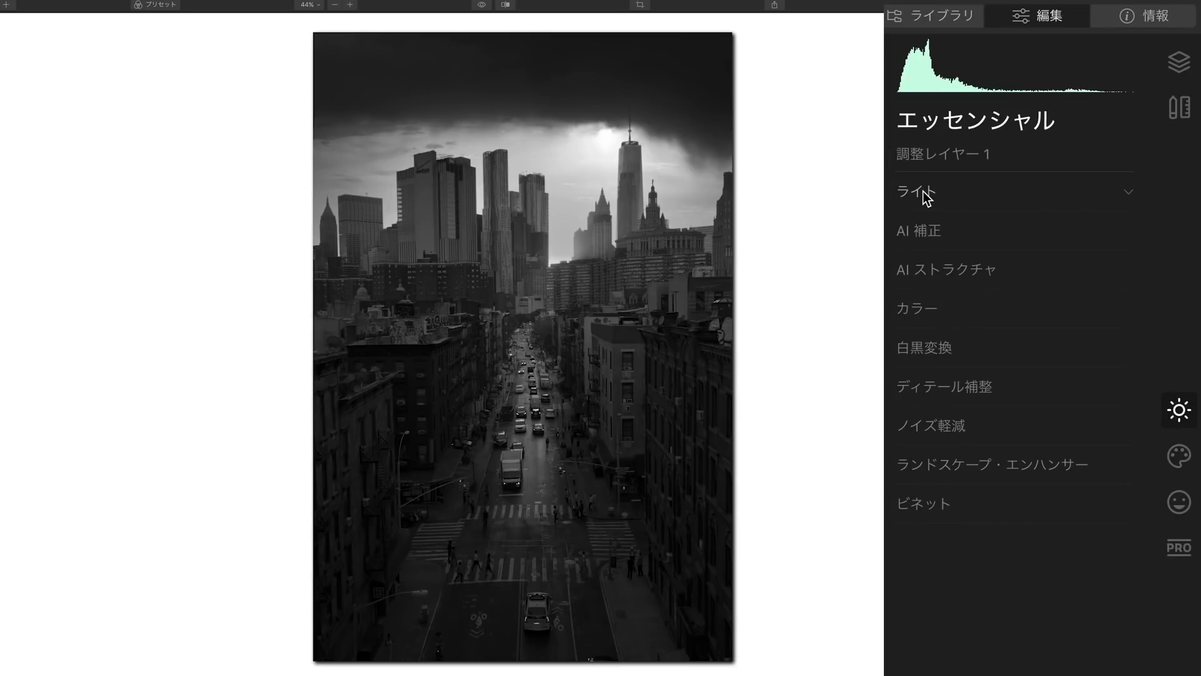
click(925, 192)
drag(1013, 376, 1034, 375)
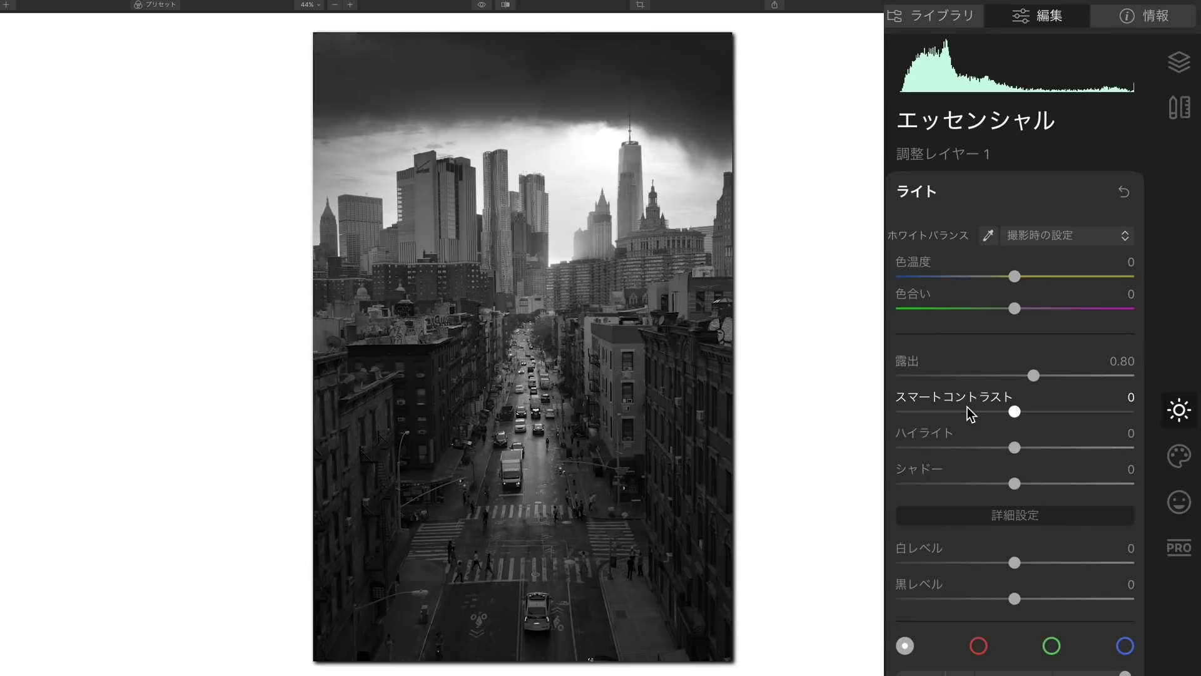
drag(1014, 411, 1055, 415)
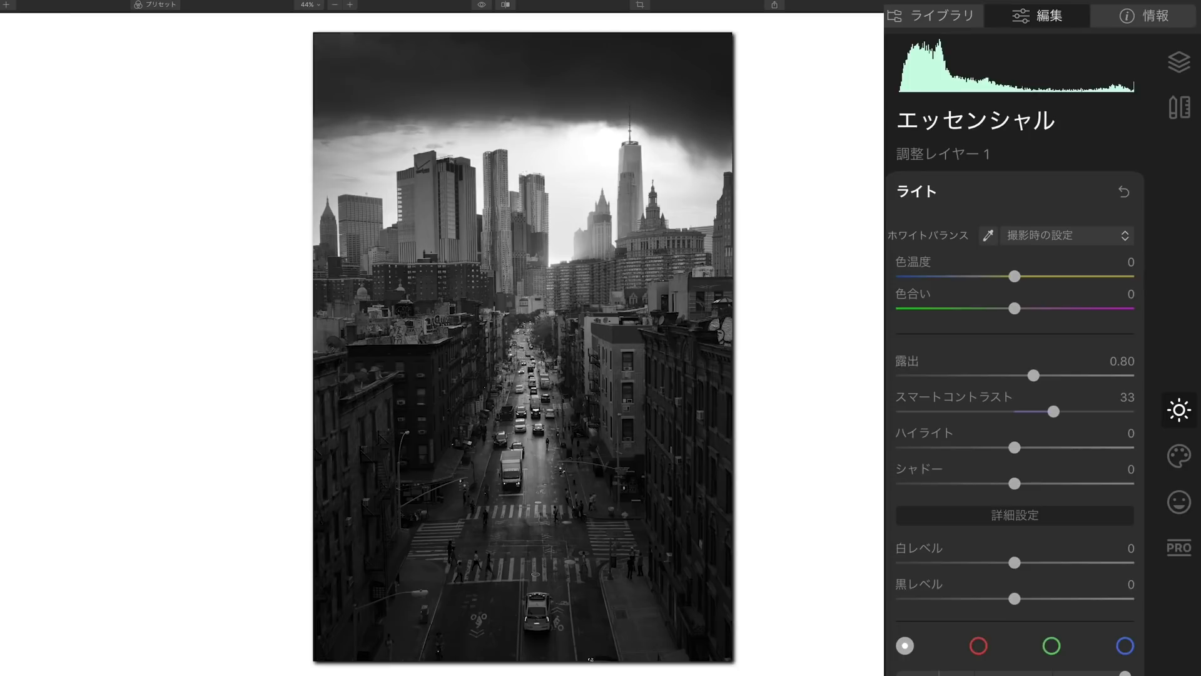
- In ディテール補整, set シャープに to 30 and 細かなディテール to 24, checking the buildings at 100%
click(917, 190)
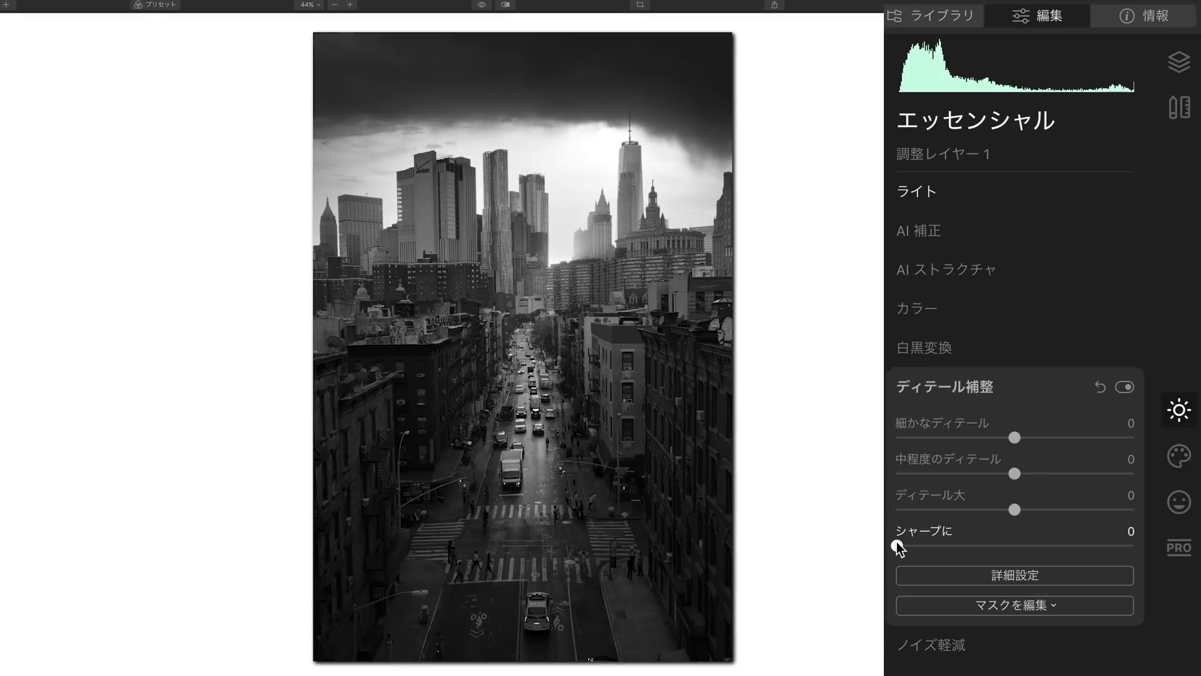
drag(898, 546, 967, 535)
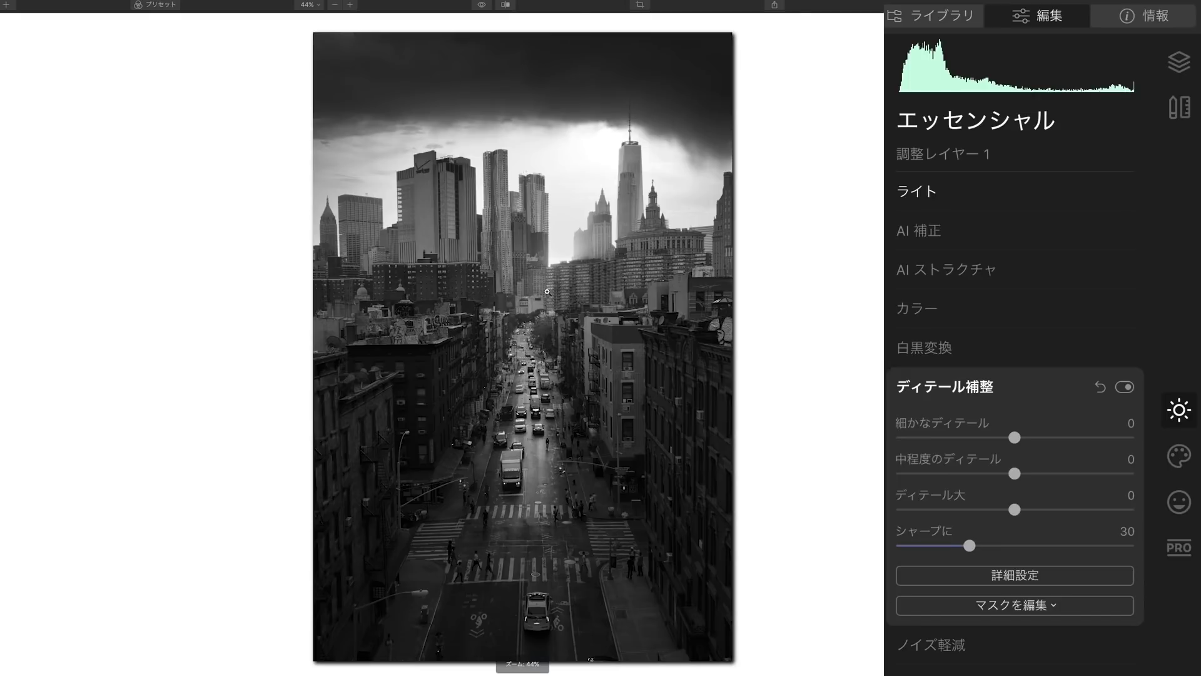
click(533, 296)
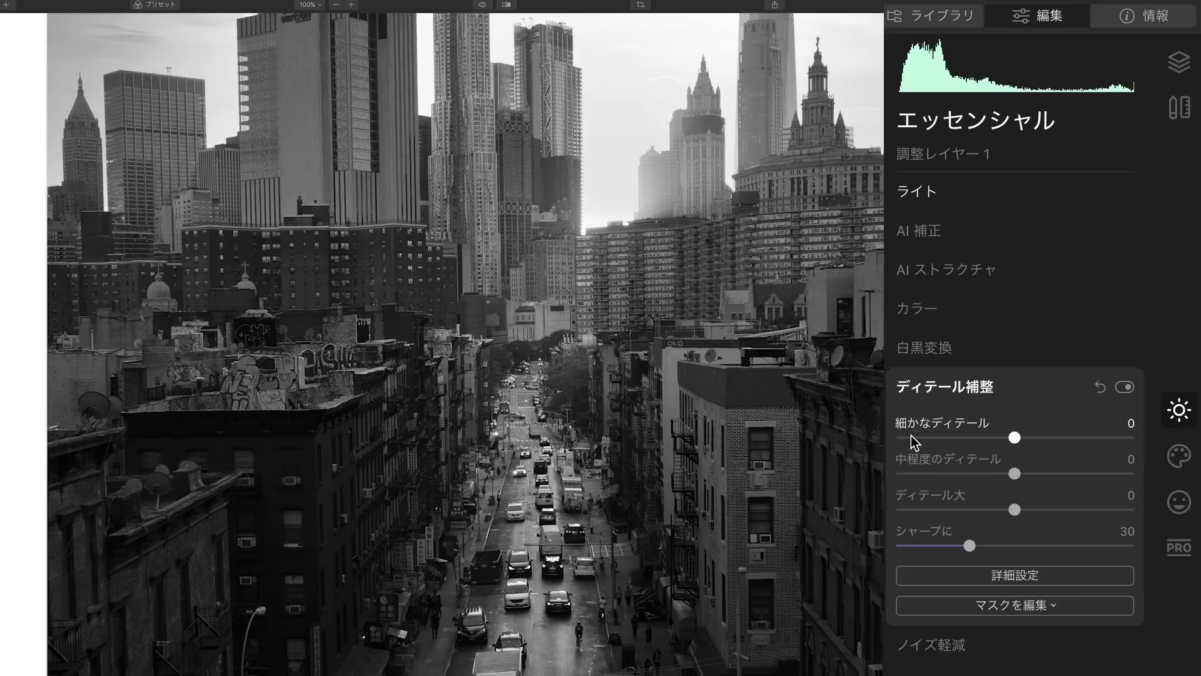
drag(1014, 437, 1044, 439)
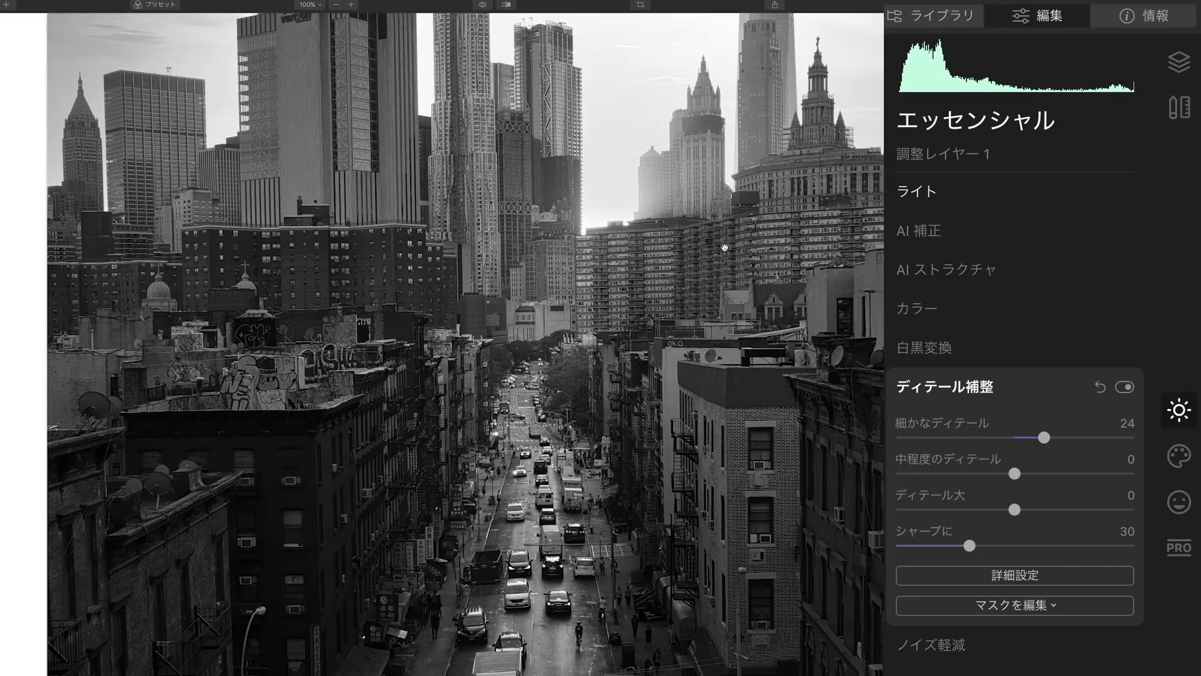
click(707, 263)
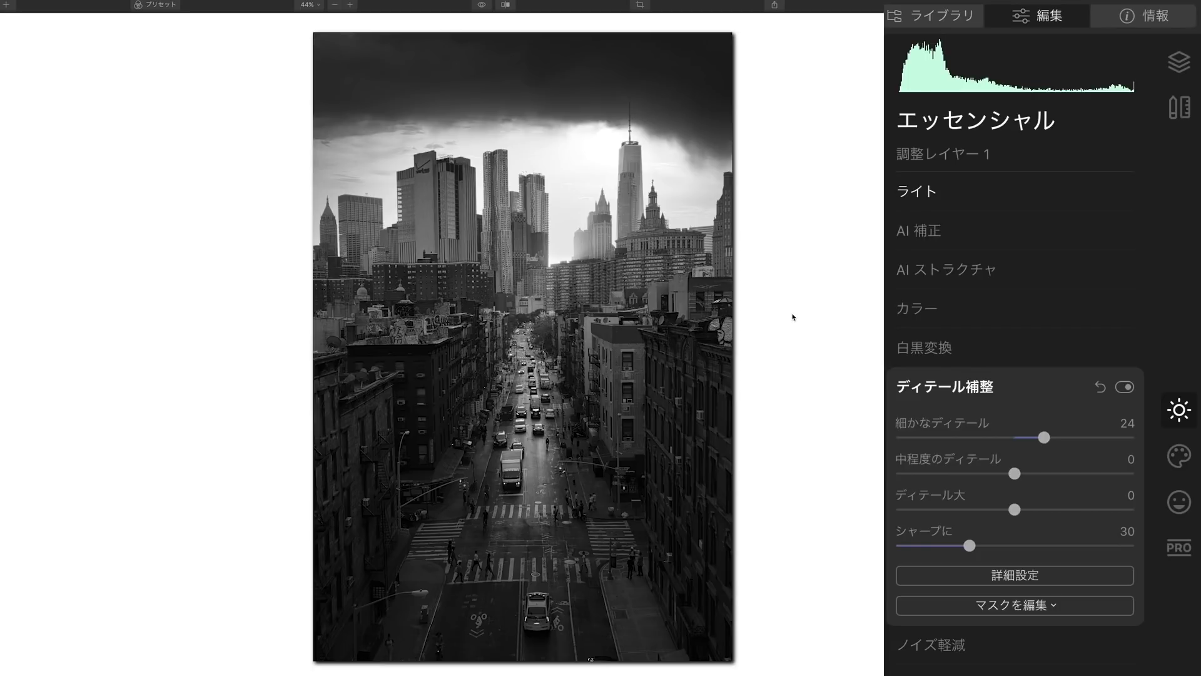
- Try the maximum AI ストラクチャ values, and set its amount (量) to 40 and its boost (増強) to 30
click(930, 277)
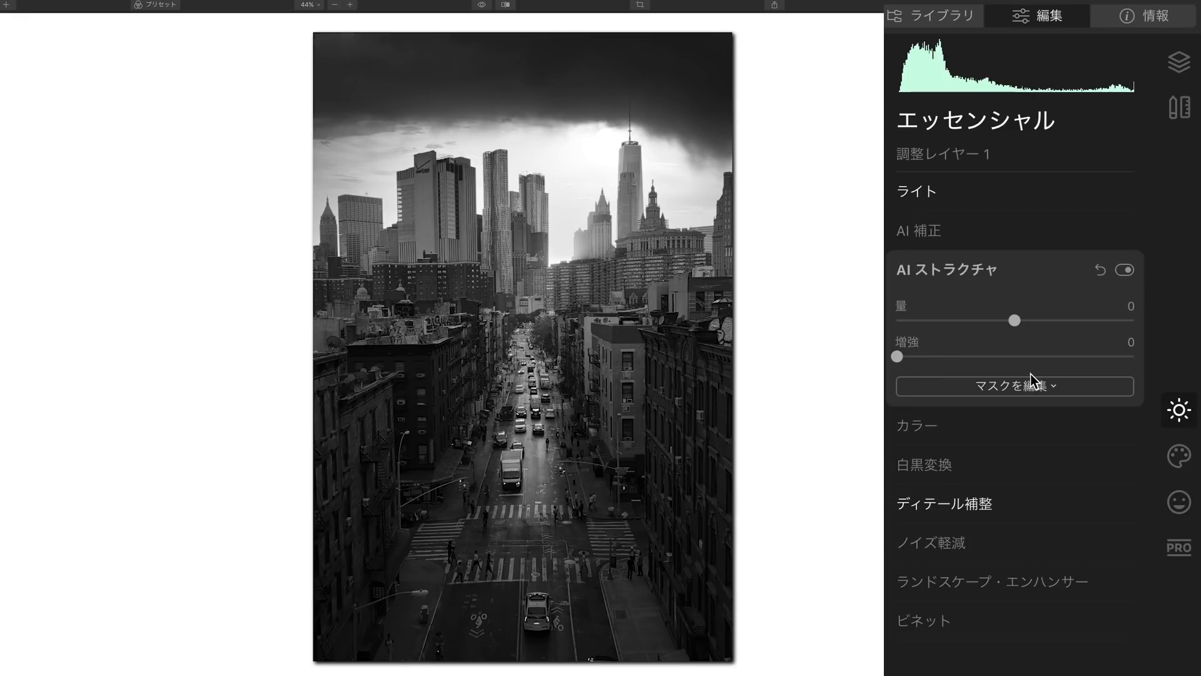
drag(1014, 321, 1172, 322)
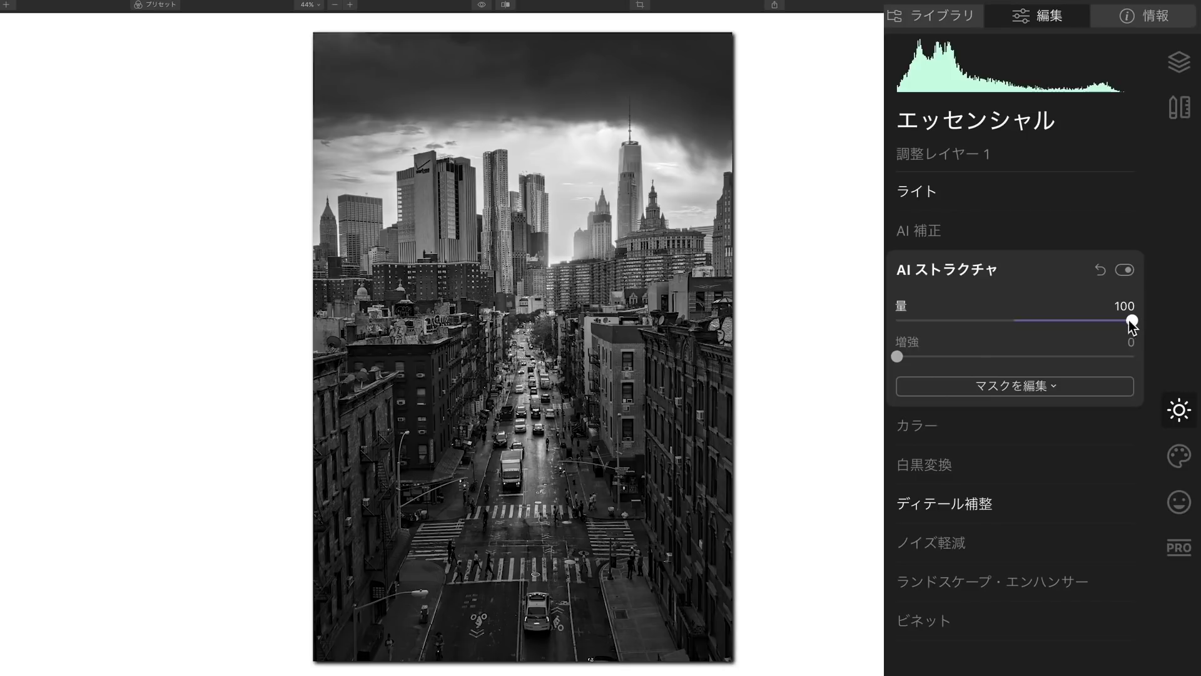
drag(1125, 320, 1061, 329)
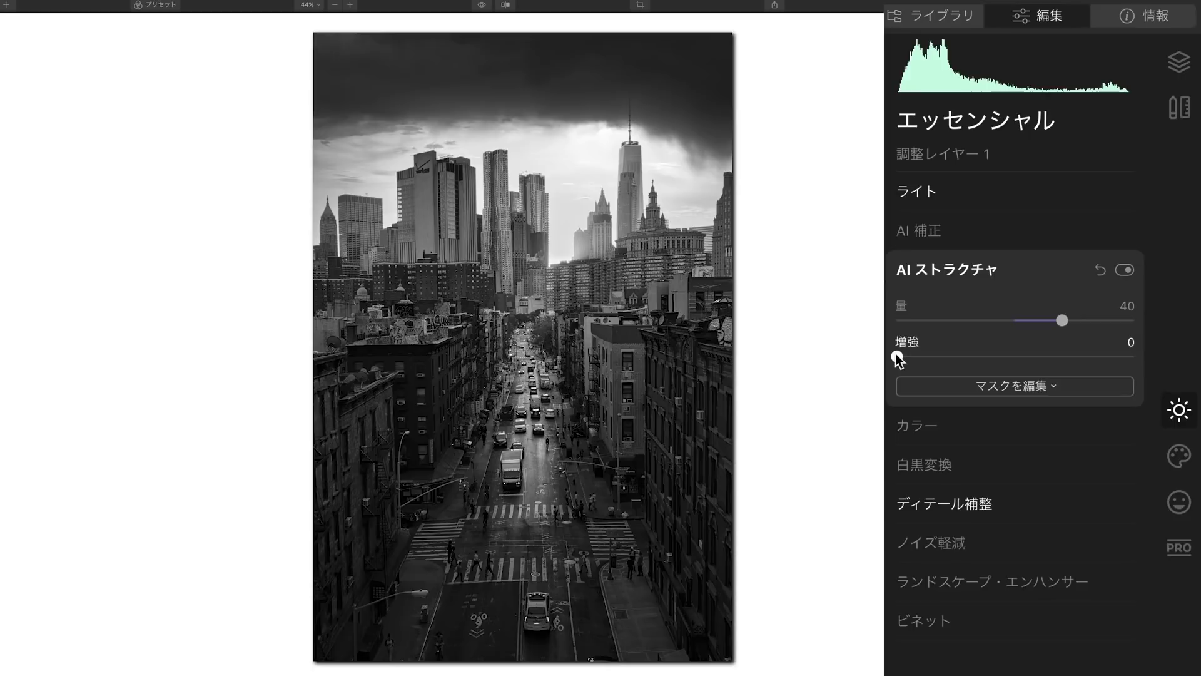
drag(897, 358, 1190, 364)
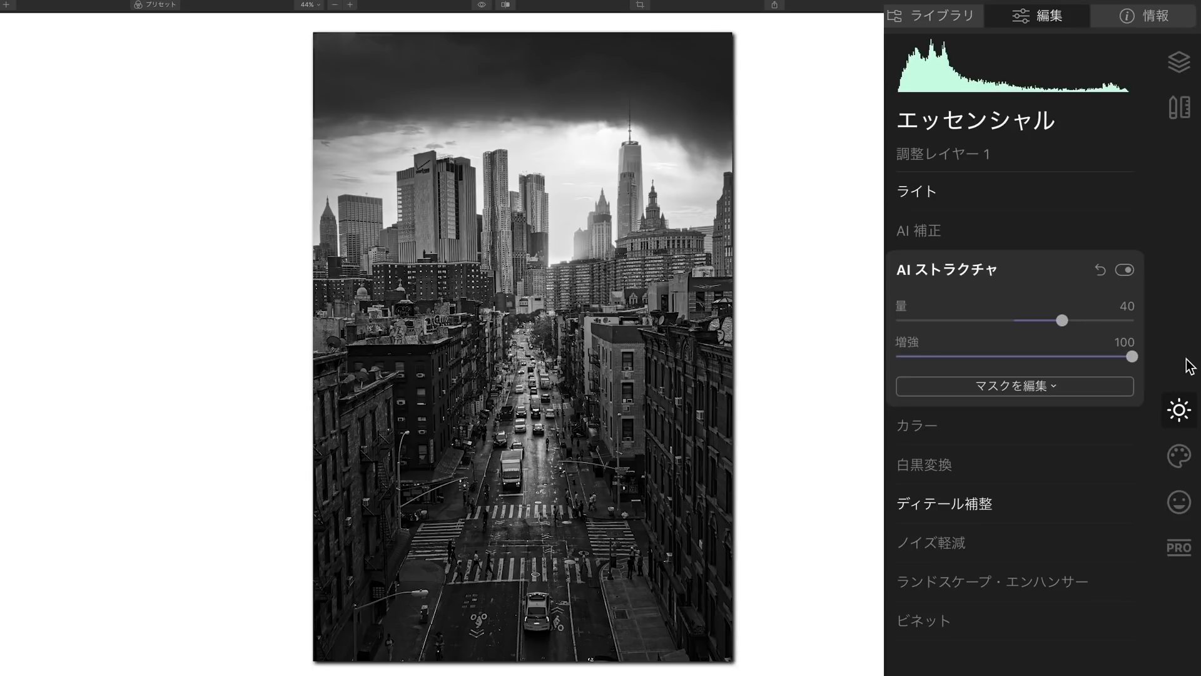
drag(1131, 357, 964, 369)
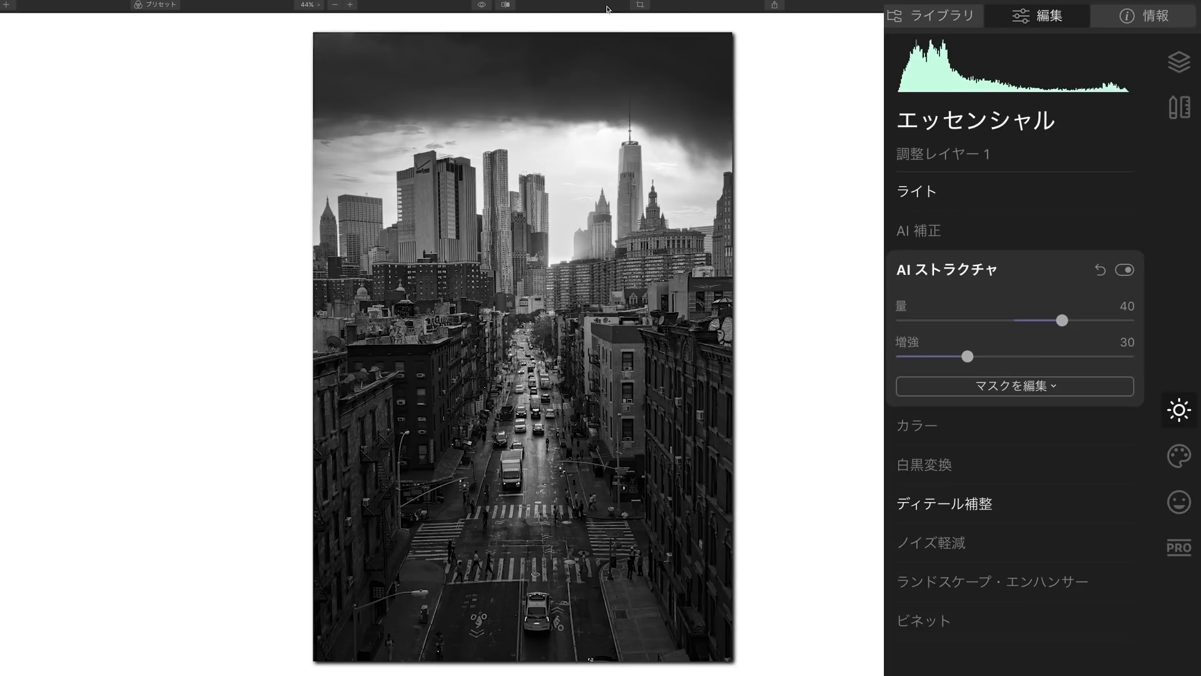
- Compare the finished black-and-white edit with the original photo several times
click(481, 5)
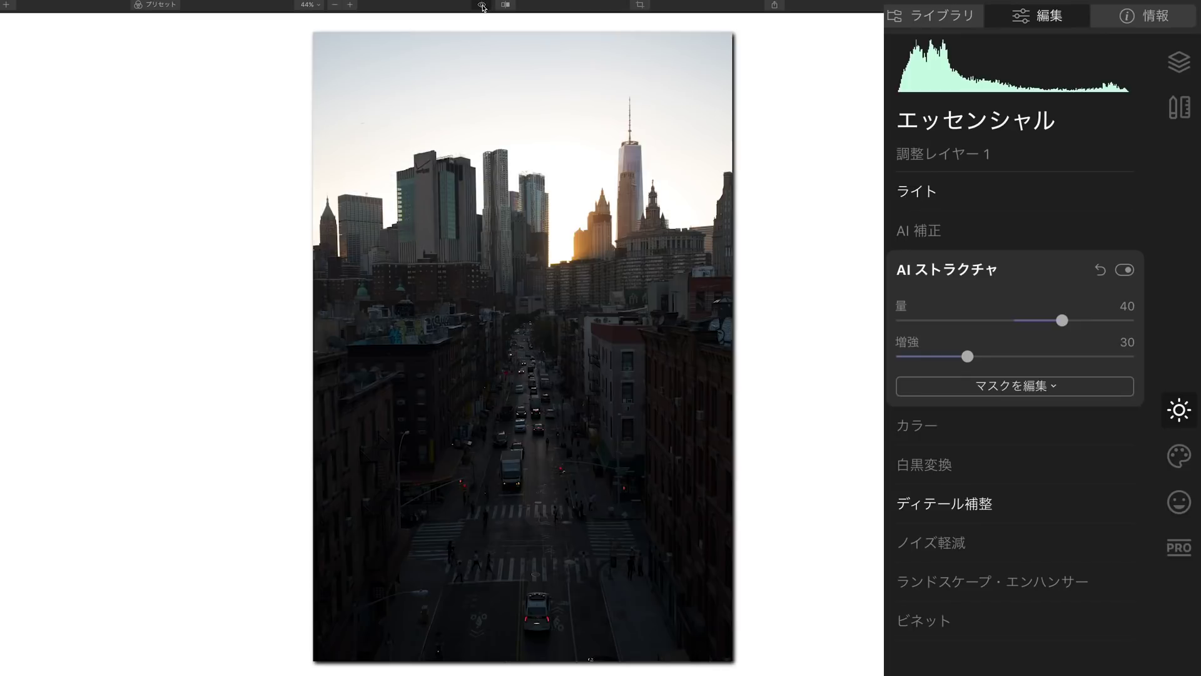
click(482, 5)
click(482, 5)
click(481, 5)
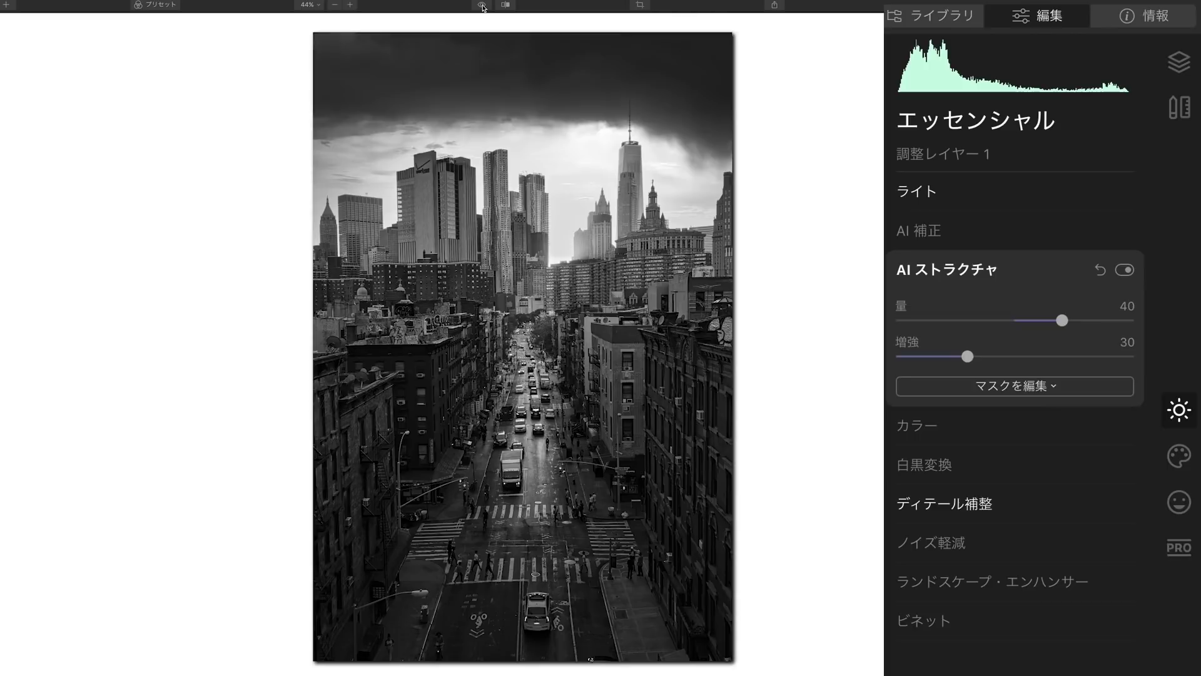
click(482, 5)
click(483, 6)
click(482, 6)
click(483, 6)
click(482, 6)
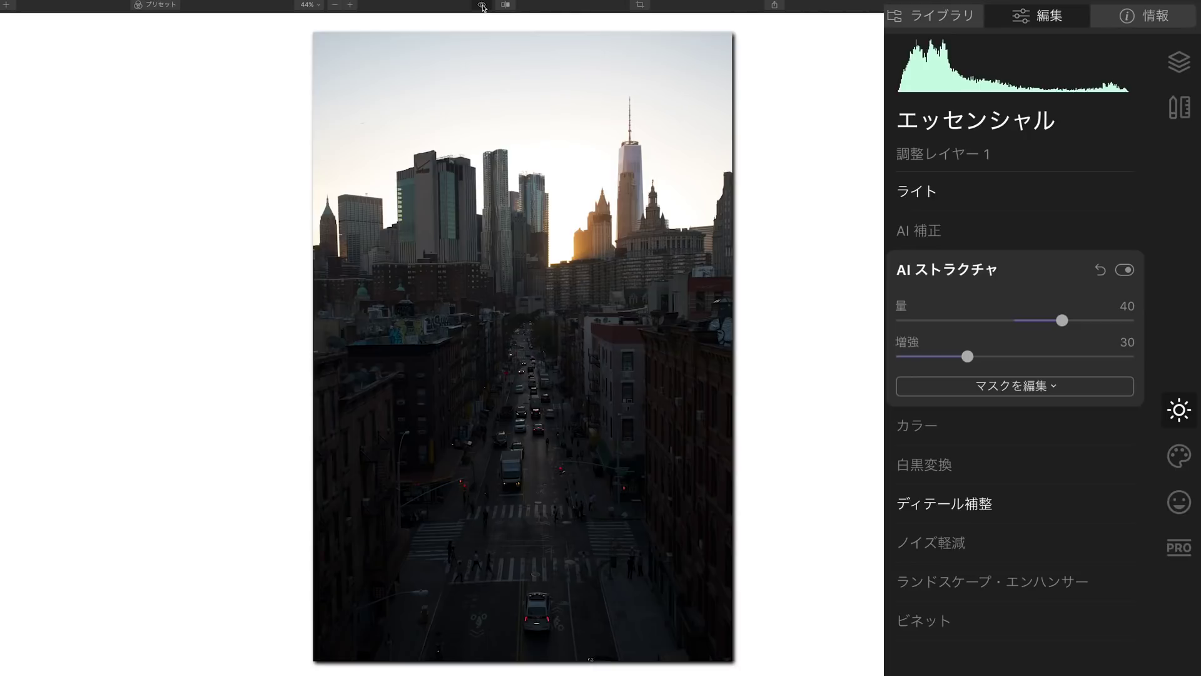
click(482, 5)
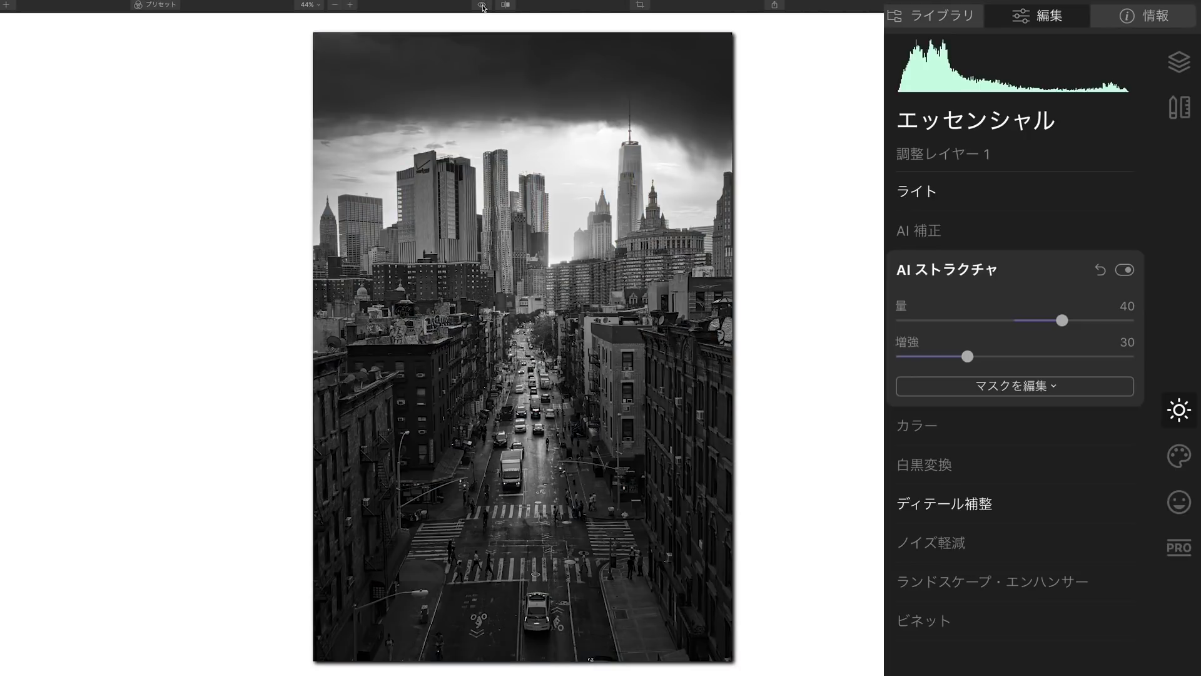